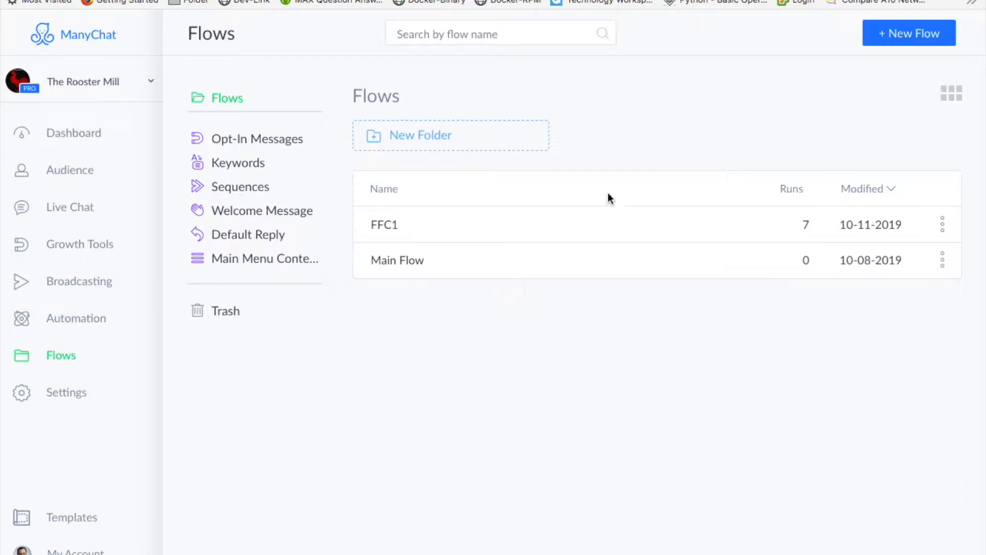
- Create a new flow named "Random Number"
{"action": "left_click", "coordinate": [903, 34]}
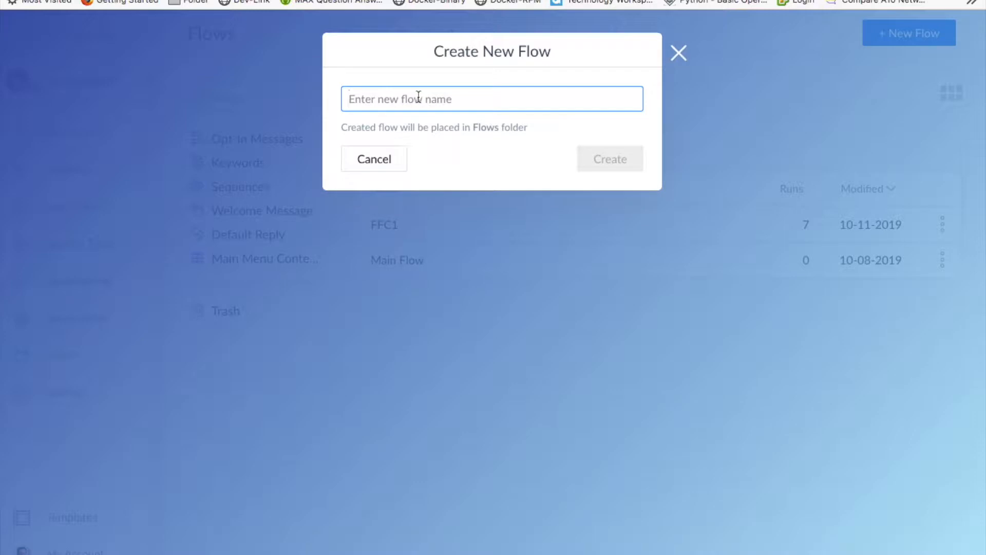
{"action": "type", "text": "Random Number"}
{"action": "left_click", "coordinate": [604, 161]}
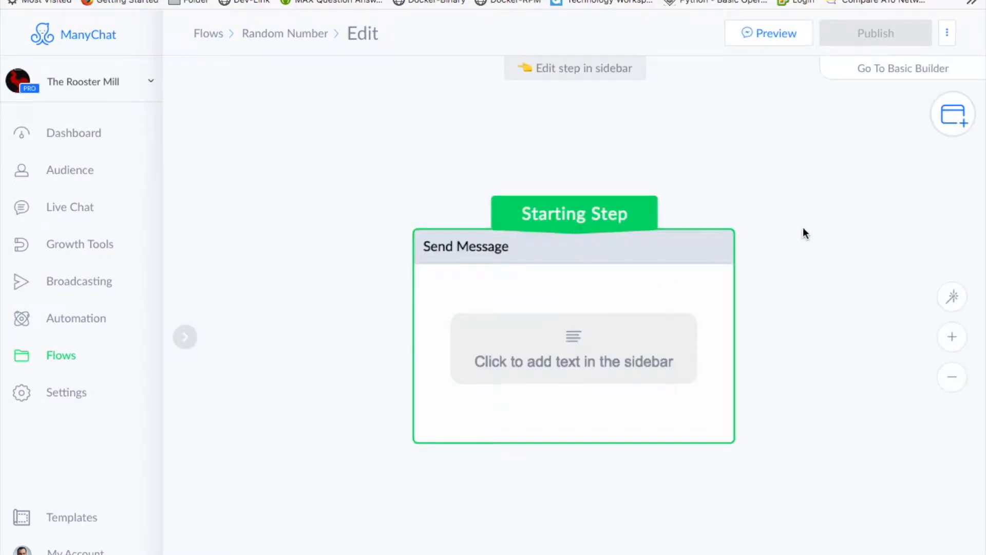
- Open the starting Send Message step for editing and delete its empty text block
{"action": "left_click", "coordinate": [726, 294]}
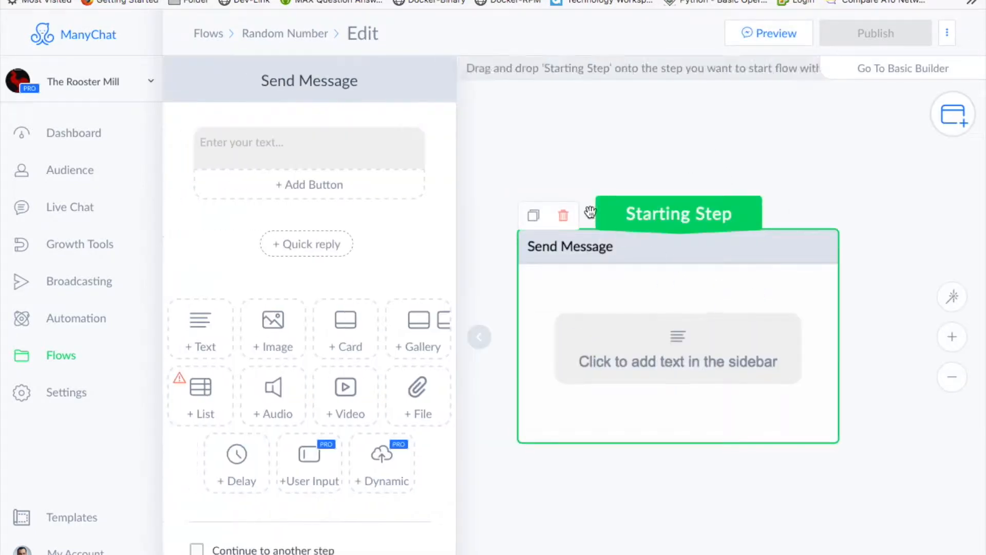
{"action": "mouse_move", "coordinate": [437, 138]}
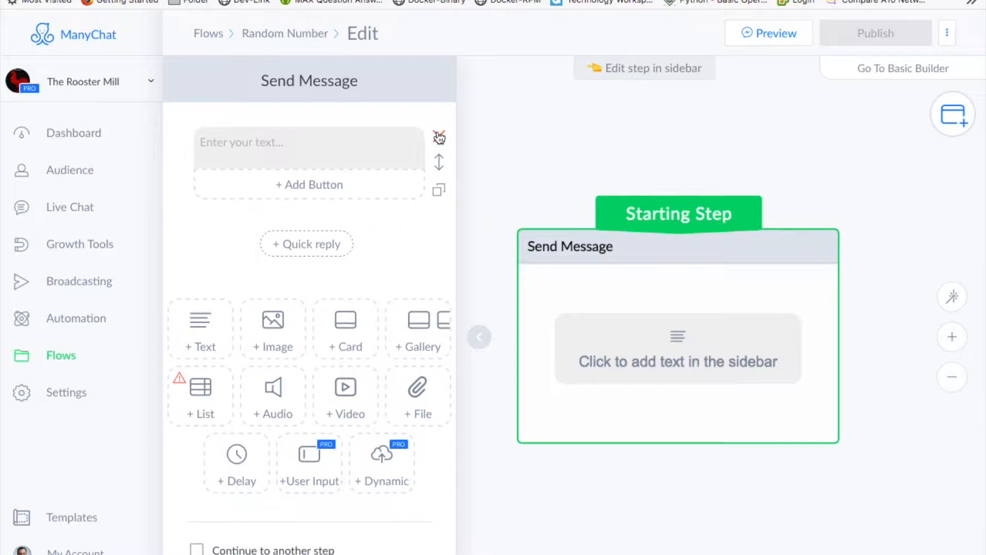
{"action": "left_click", "coordinate": [339, 140]}
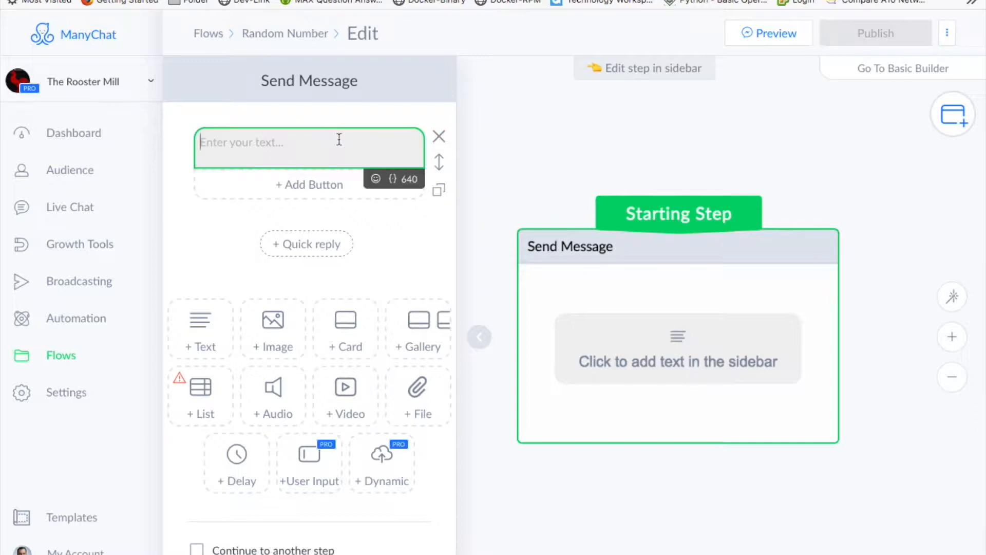
{"action": "left_click", "coordinate": [439, 136]}
- Add a User Input block to the message with the question "Hello. Please enter the starting number."
{"action": "left_click", "coordinate": [315, 379]}
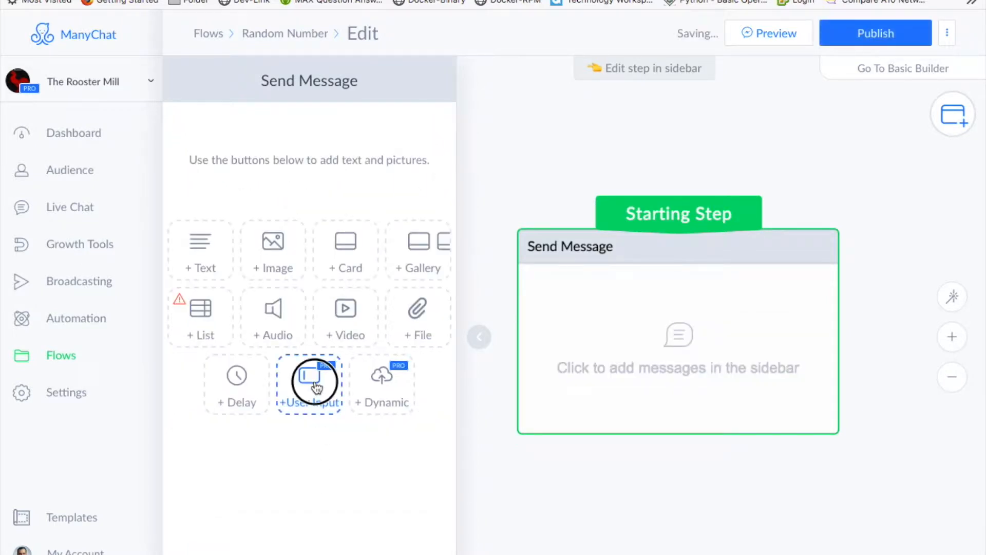
{"action": "left_click", "coordinate": [292, 165]}
{"action": "left_click", "coordinate": [291, 163]}
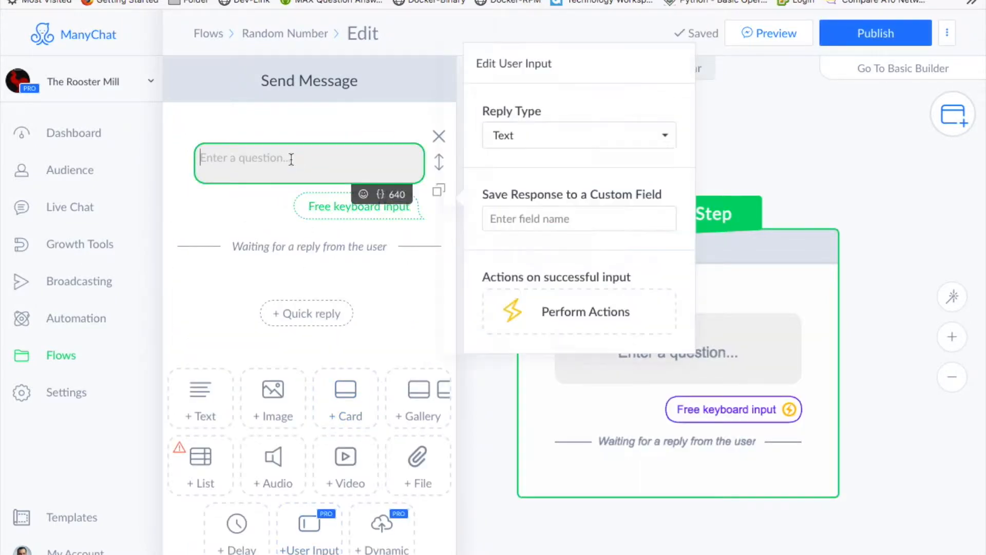
{"action": "type", "text": "Hello. P"}
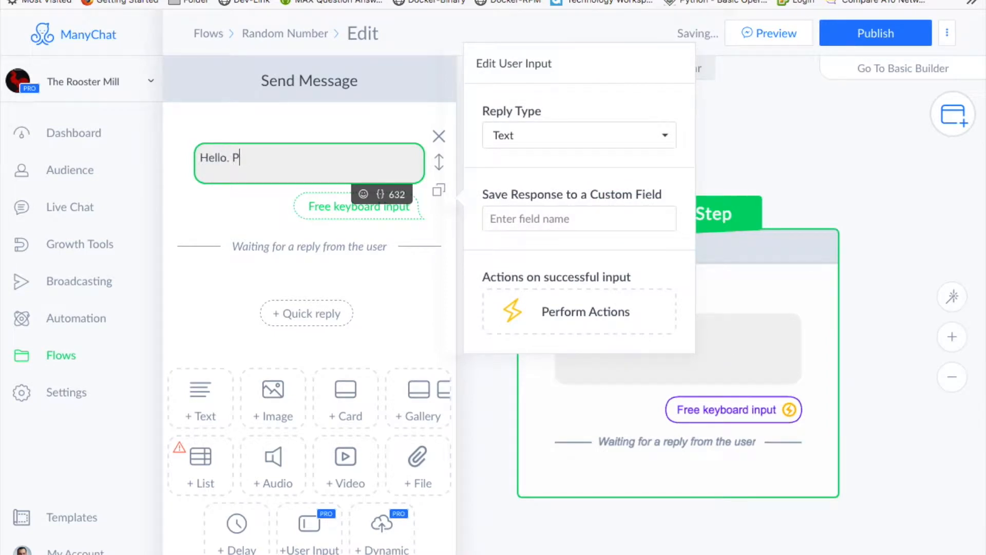
{"action": "type", "text": "lease enter the st"}
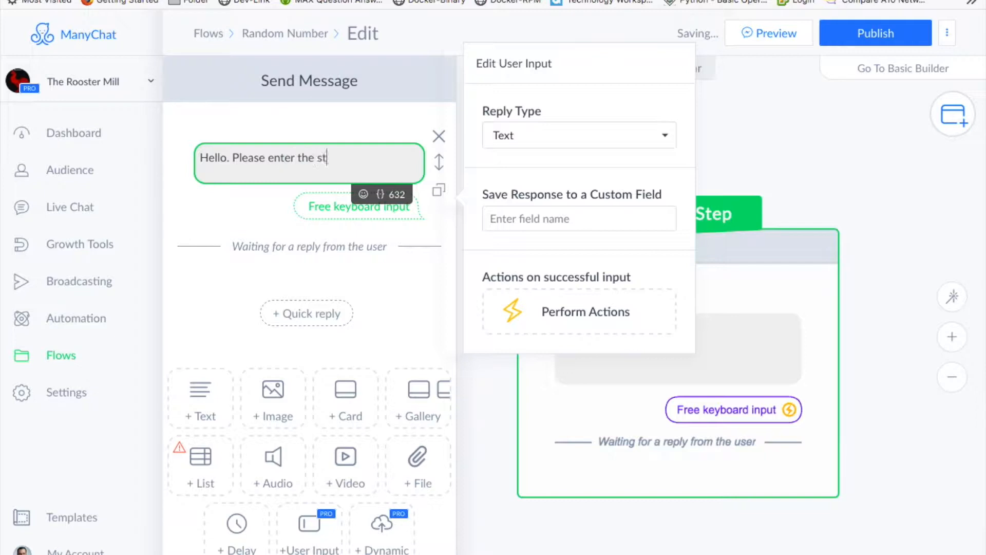
{"action": "type", "text": "arting number"}
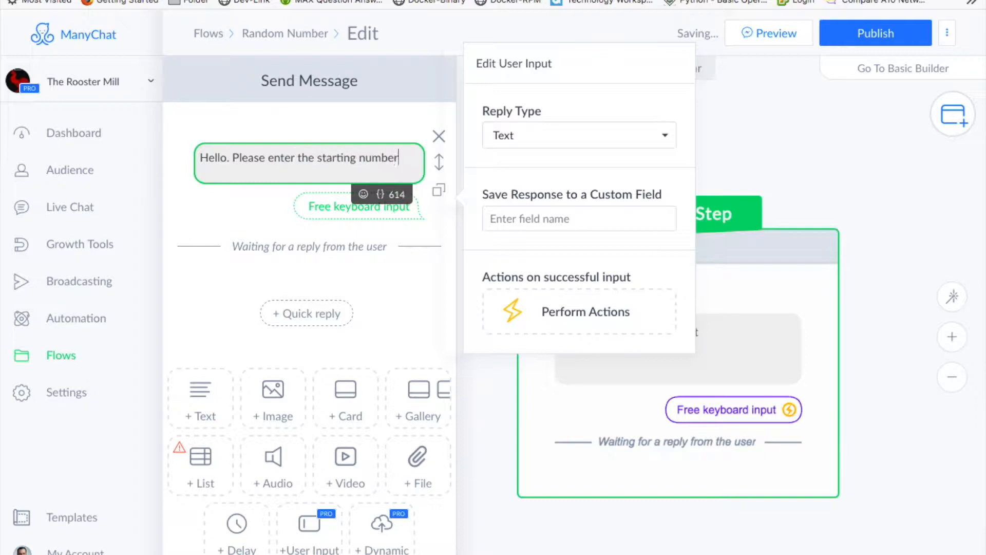
{"action": "type", "text": "."}
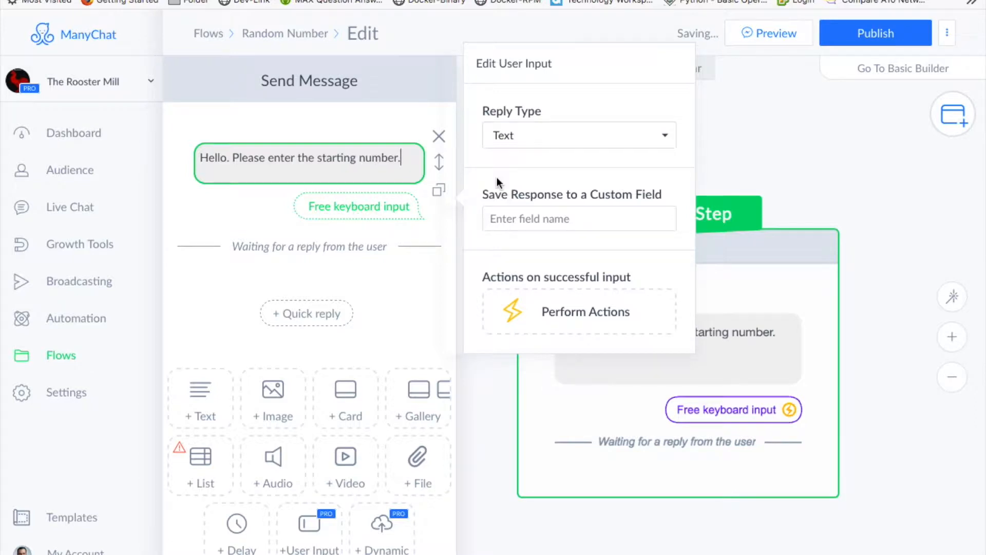
- Set the starting-number question's reply type to Number and save its response to a new Number-type custom field "cf1"
{"action": "left_click", "coordinate": [583, 135]}
{"action": "left_click", "coordinate": [559, 163]}
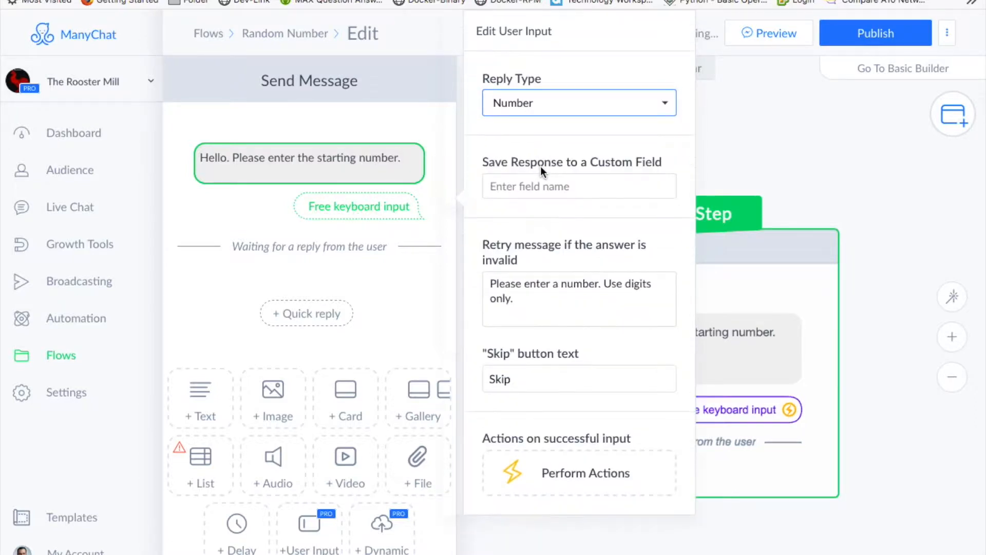
{"action": "left_click", "coordinate": [532, 186]}
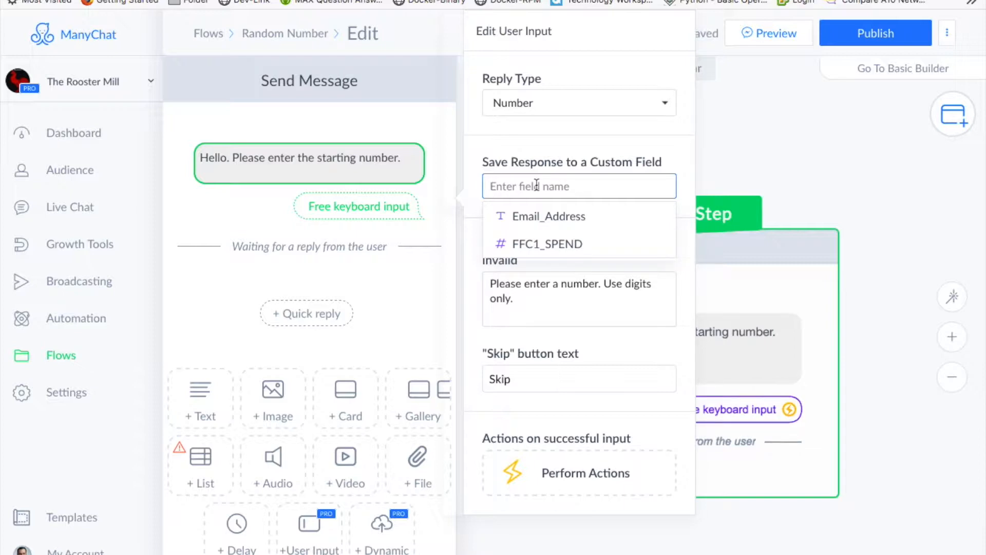
{"action": "type", "text": "cf1"}
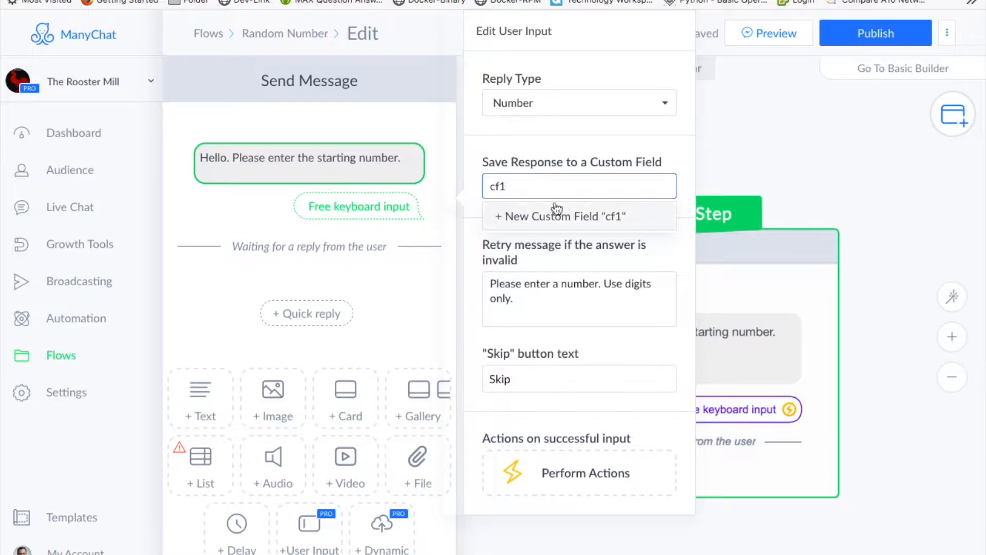
{"action": "left_click", "coordinate": [554, 217]}
{"action": "left_click", "coordinate": [604, 187]}
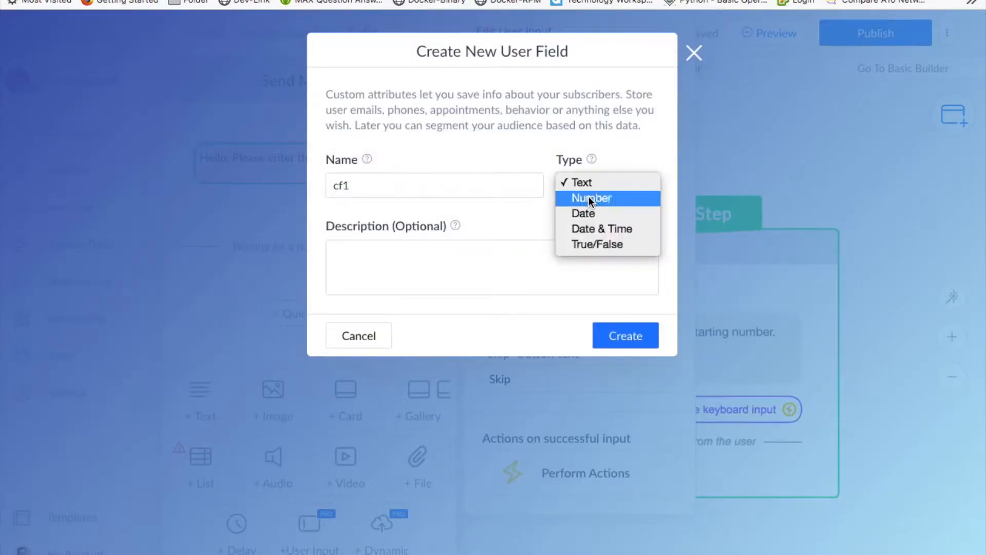
{"action": "left_click", "coordinate": [592, 200]}
{"action": "left_click", "coordinate": [623, 351]}
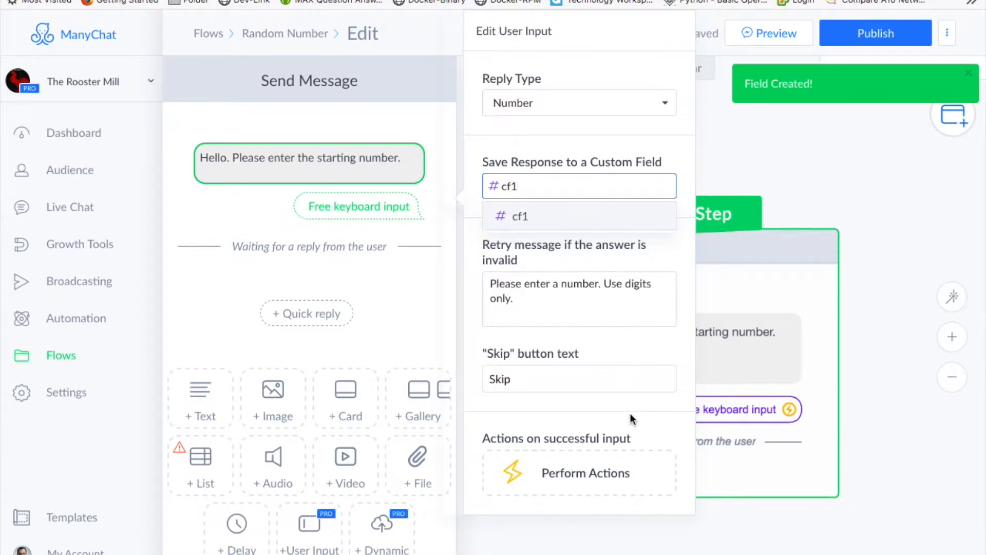
- Add a second User Input block with the question "Great. Please enter the ending number"
{"action": "left_click", "coordinate": [311, 531]}
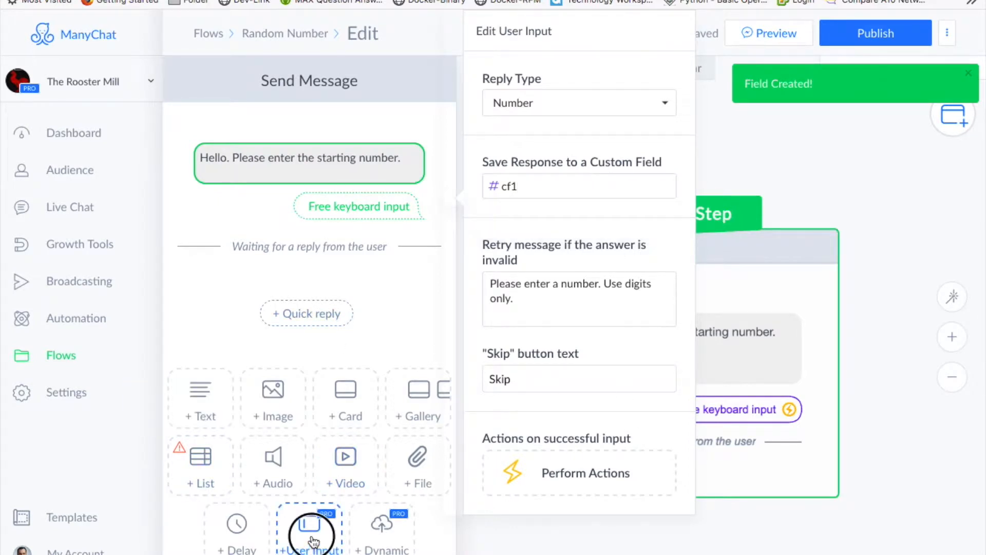
{"action": "left_click", "coordinate": [297, 339]}
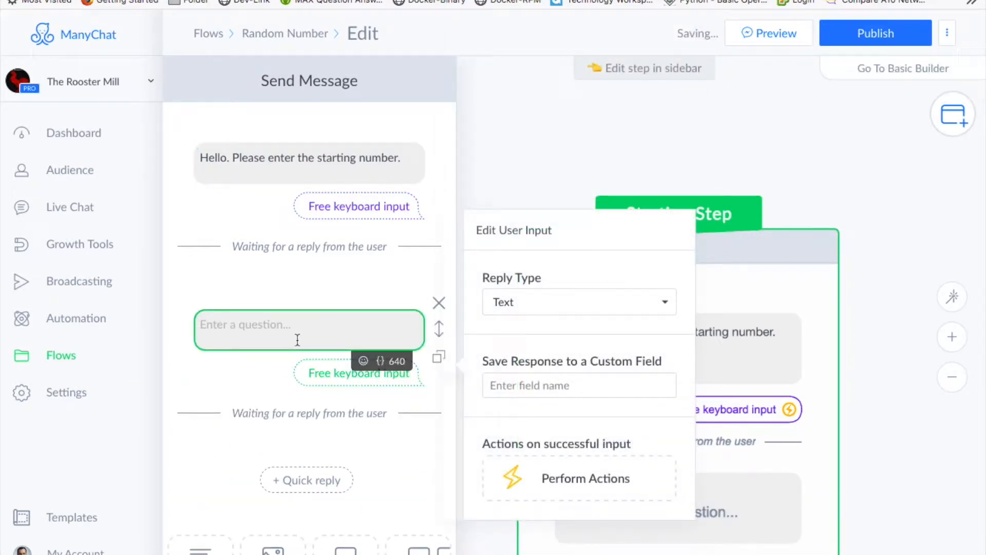
{"action": "type", "text": "Great. {"}
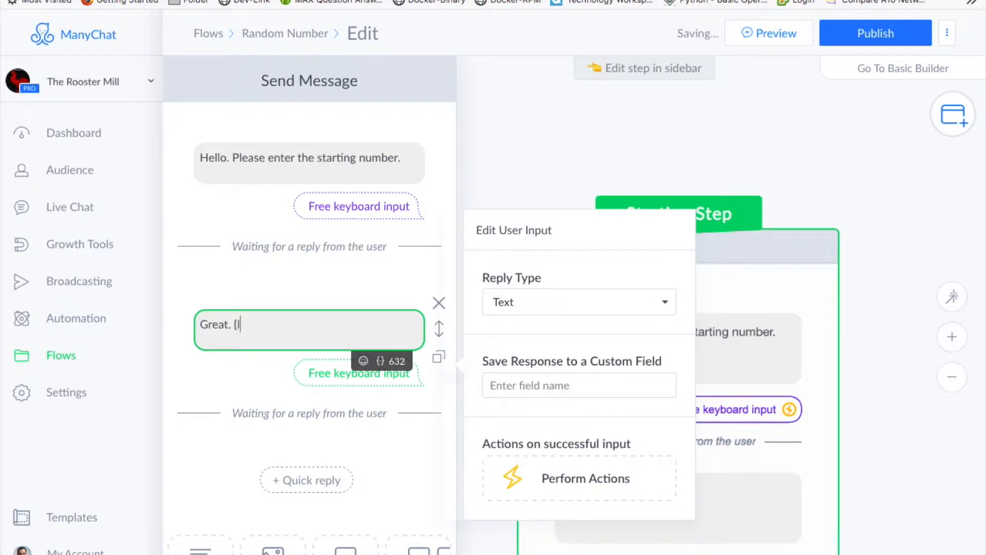
{"action": "key", "text": "BackSpace"}
{"action": "type", "text": "Please enter the se"}
{"action": "key", "text": "BackSpace"}
{"action": "key", "text": "BackSpace"}
{"action": "type", "text": "ending number"}
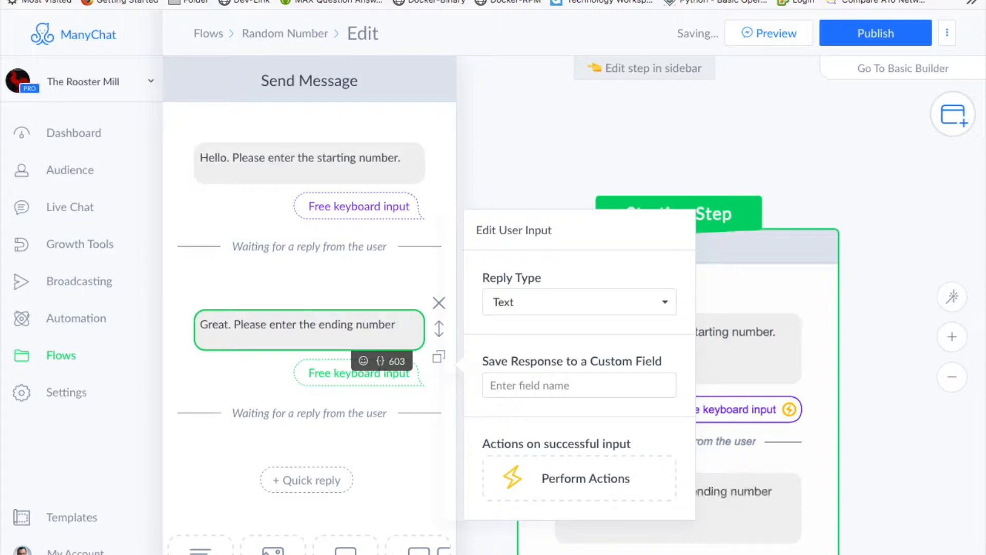
- Set the ending-number question's reply type to Number and save its response to a new Number-type custom field "cf2"
{"action": "left_click", "coordinate": [520, 303]}
{"action": "left_click", "coordinate": [528, 330]}
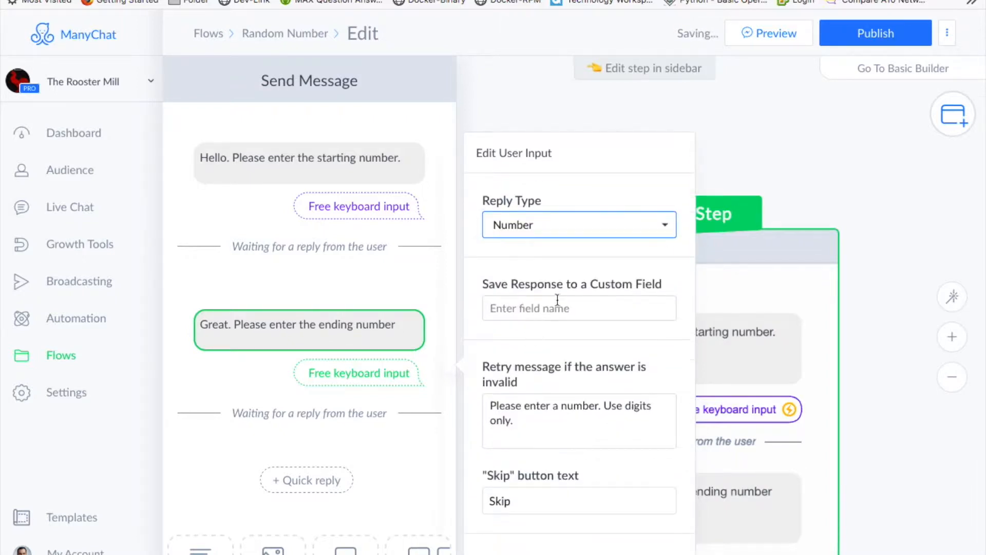
{"action": "left_click", "coordinate": [557, 308]}
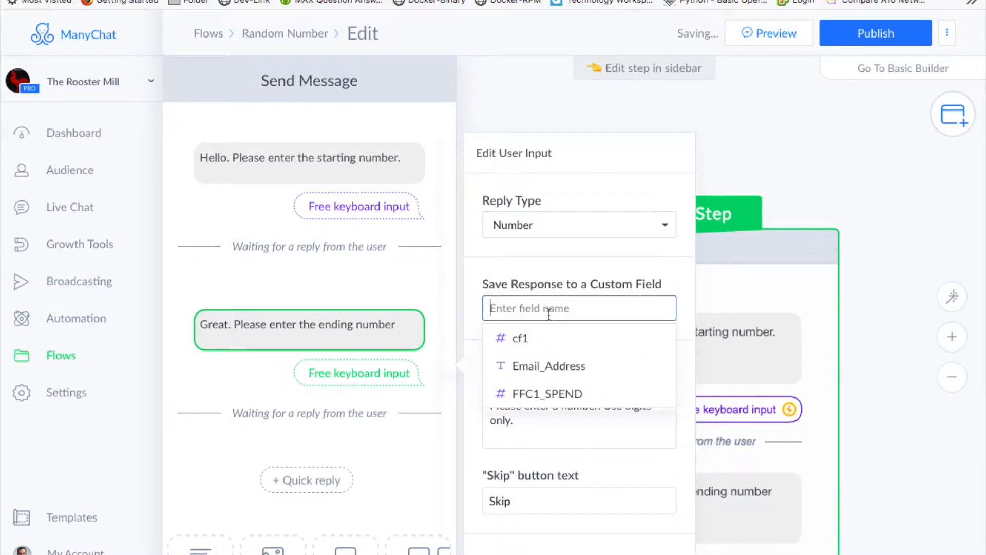
{"action": "type", "text": "cf"}
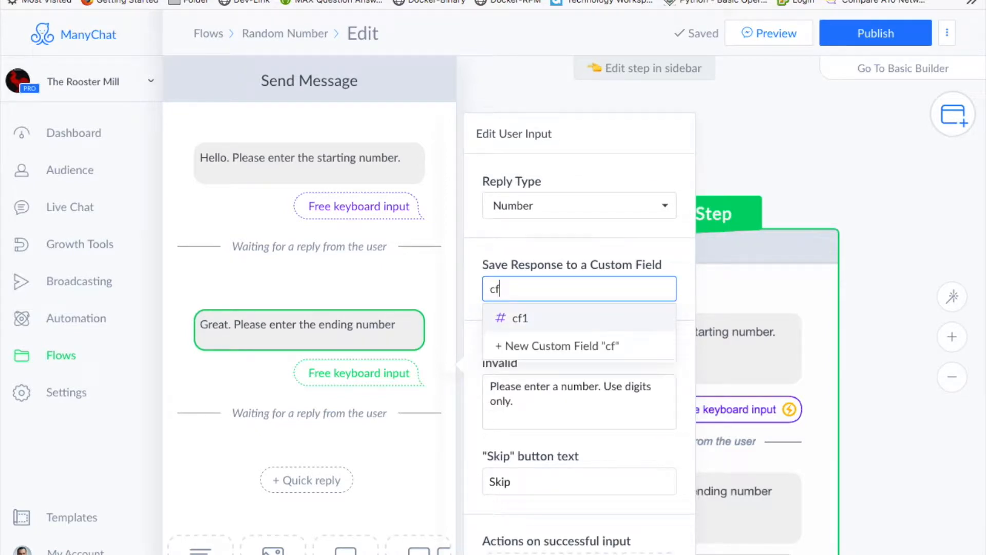
{"action": "type", "text": "2"}
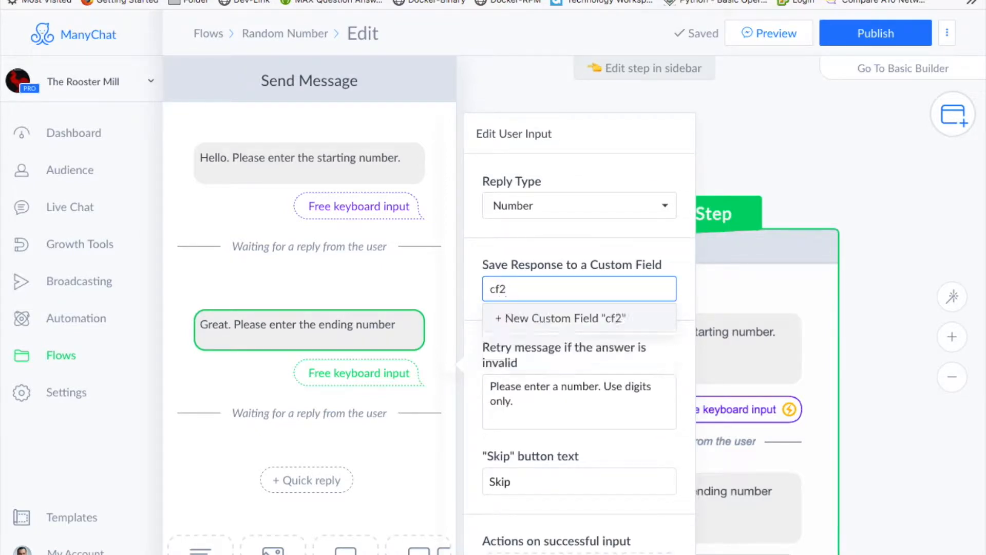
{"action": "left_click", "coordinate": [557, 332]}
{"action": "left_click", "coordinate": [603, 187]}
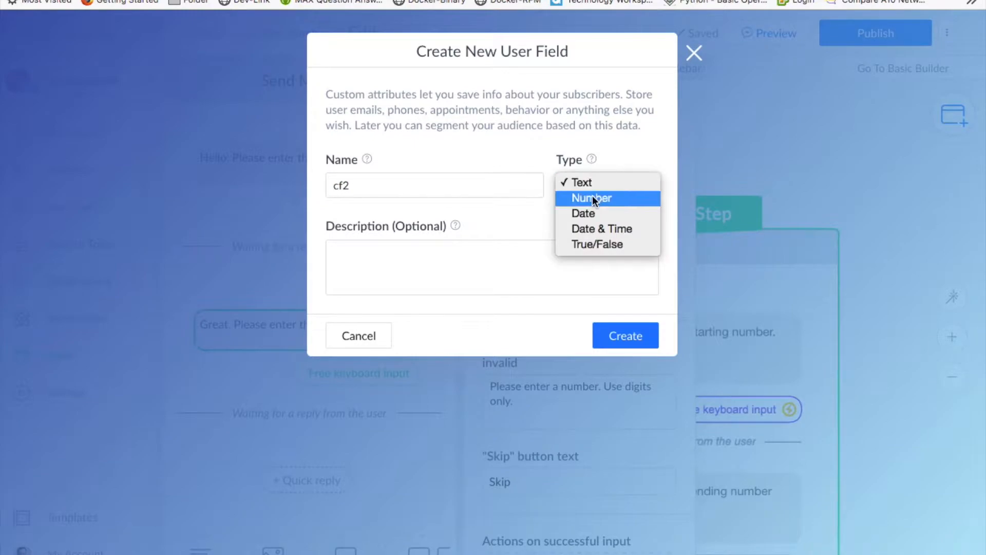
{"action": "left_click", "coordinate": [592, 197]}
{"action": "left_click", "coordinate": [626, 335]}
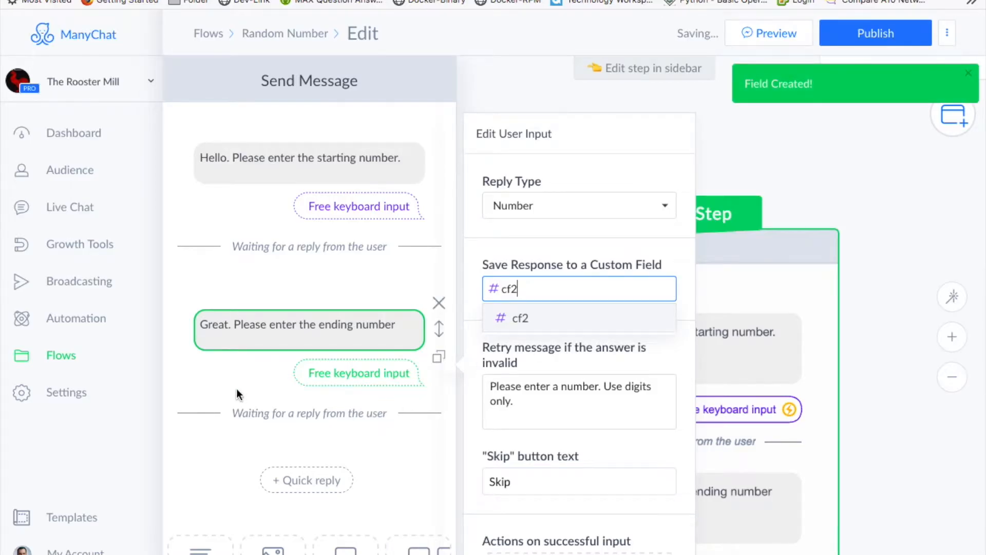
- Add a Dynamic content block below the ending-number question
{"action": "scroll", "coordinate": [237, 388], "scroll_direction": "down", "scroll_amount": 5}
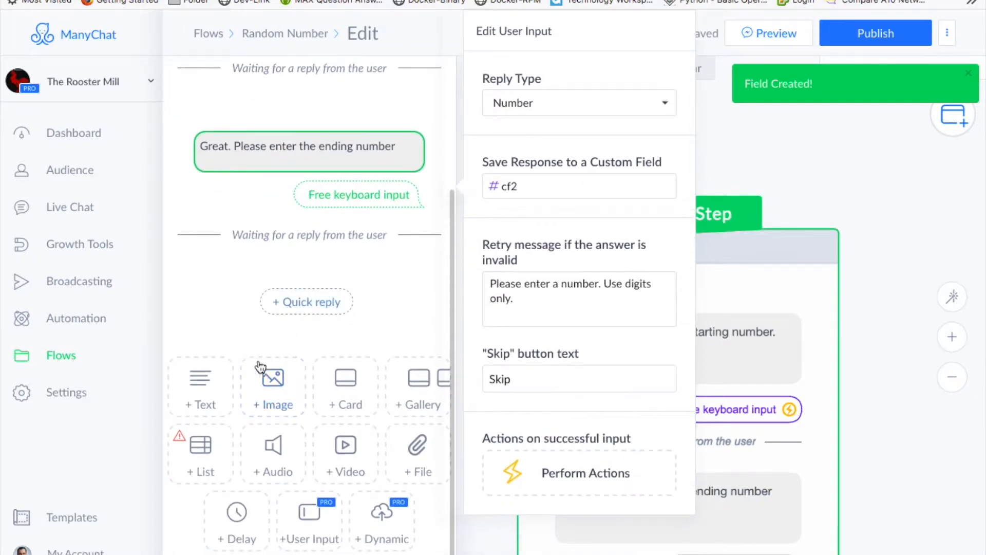
{"action": "left_click", "coordinate": [382, 516]}
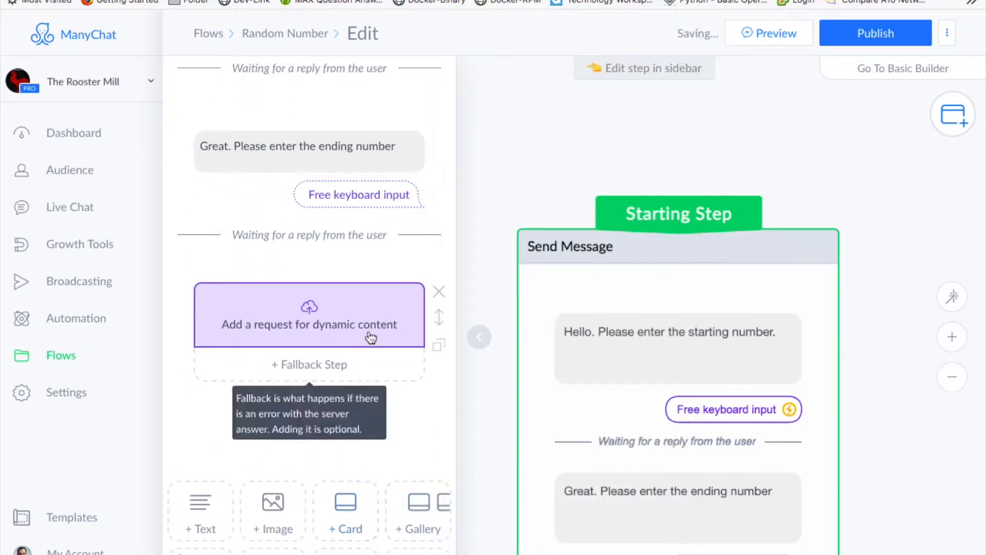
{"action": "left_click", "coordinate": [279, 325]}
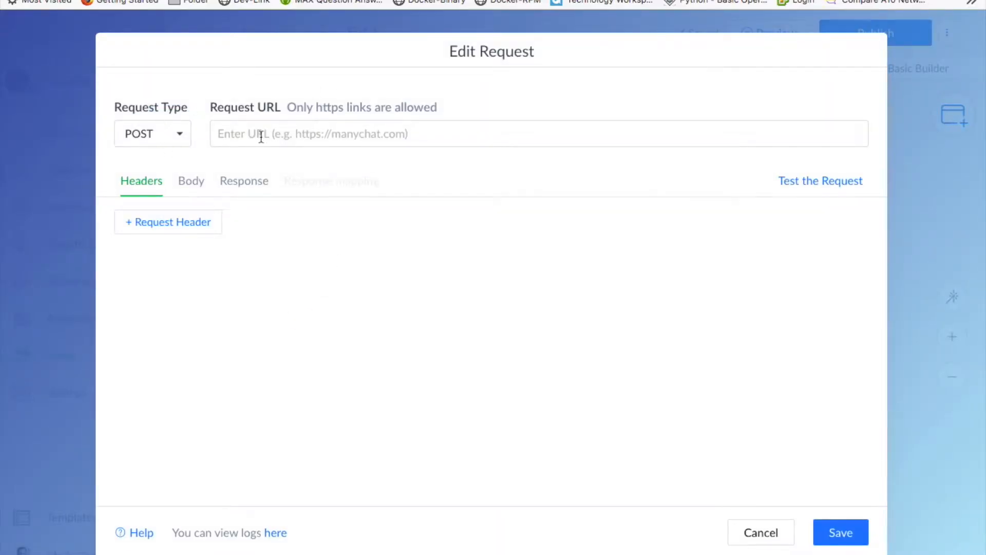
{"action": "left_click", "coordinate": [436, 132]}
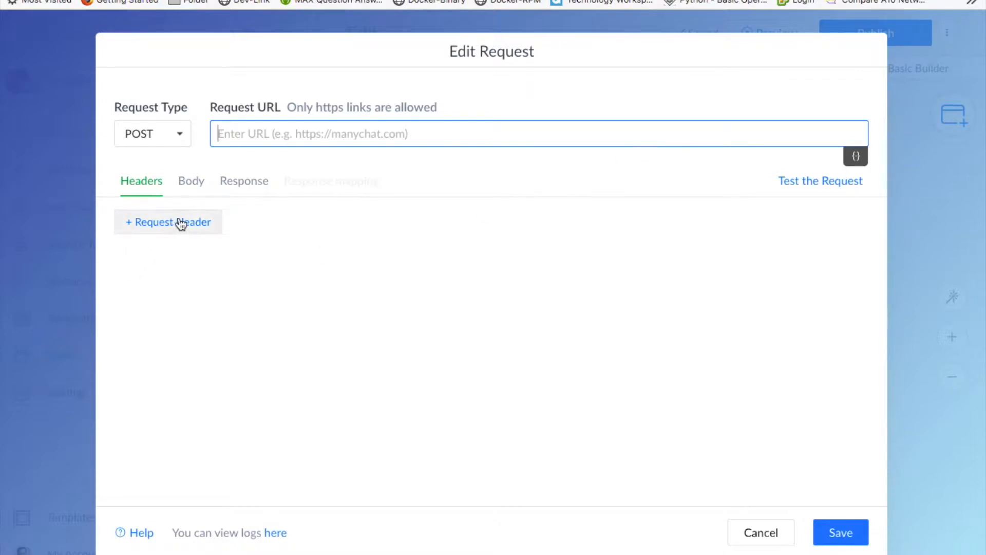
{"action": "left_click", "coordinate": [199, 228]}
{"action": "left_click", "coordinate": [159, 233]}
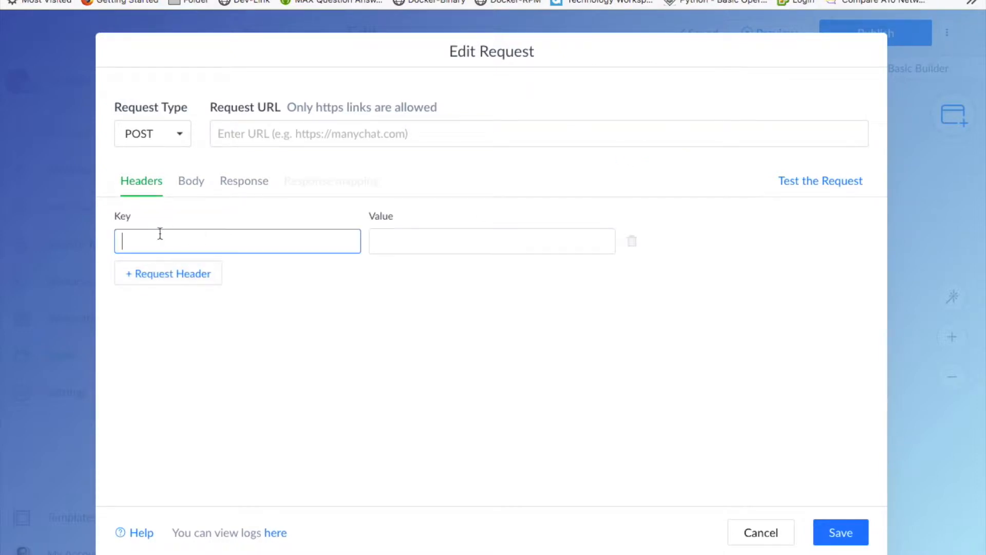
{"action": "type", "text": "Authorization"}
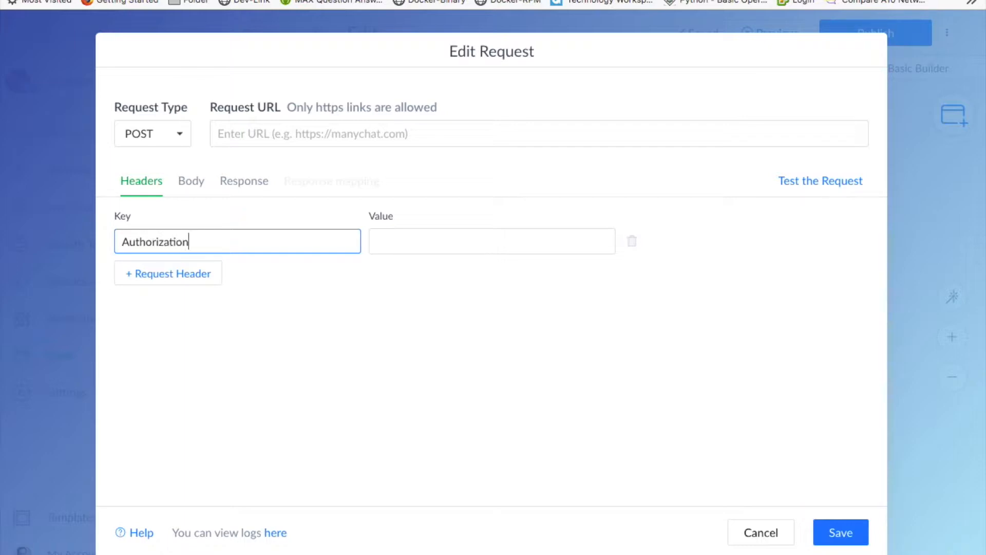
{"action": "left_click", "coordinate": [416, 236]}
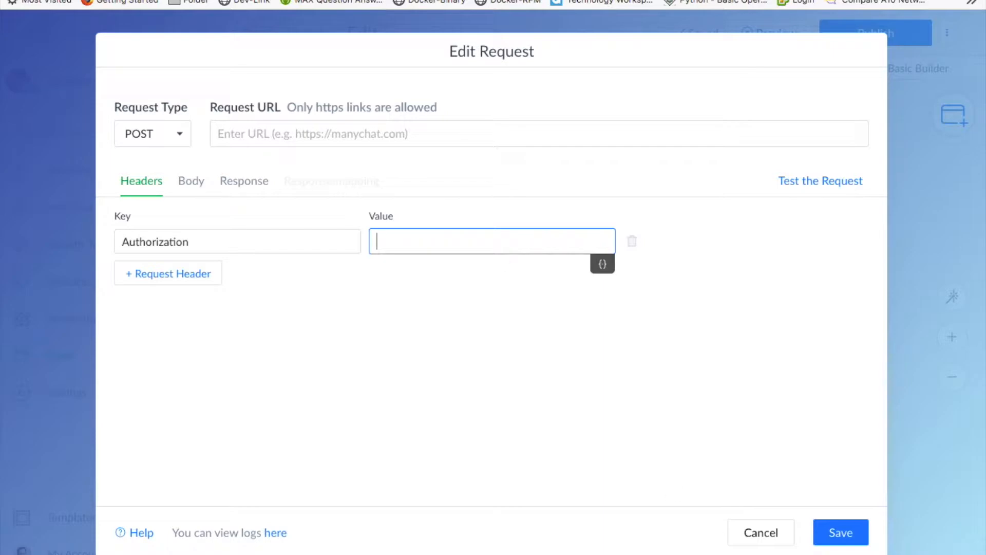
{"action": "left_click", "coordinate": [838, 532]}
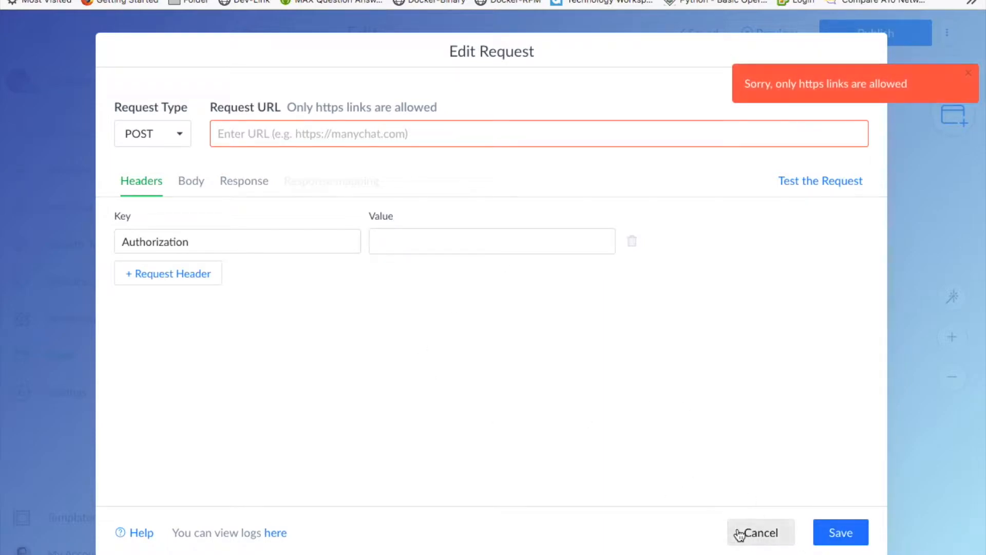
{"action": "left_click", "coordinate": [731, 535]}
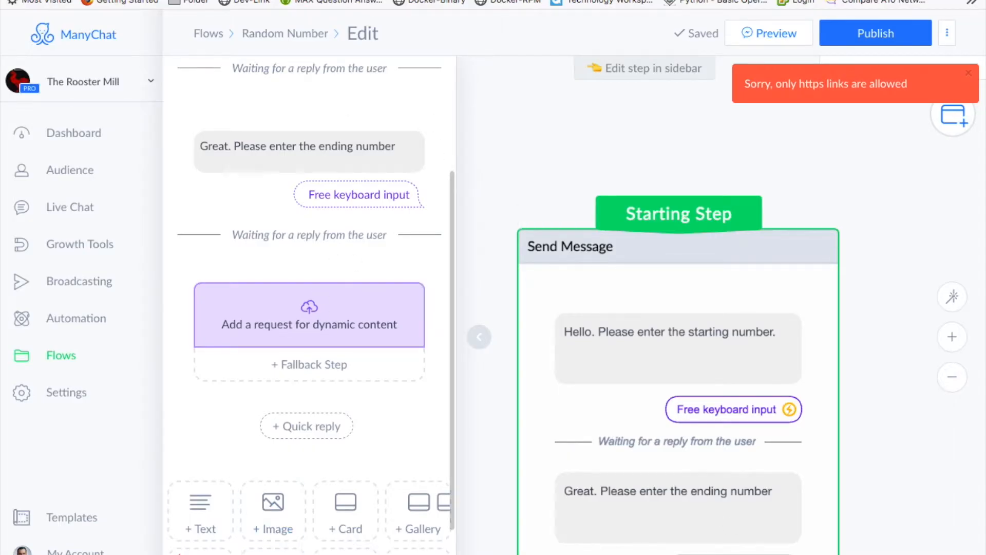
- Bring up the BaaSQR Code.png image to display the QR code, and move its window out of the way
{"action": "left_click", "coordinate": [311, 516]}
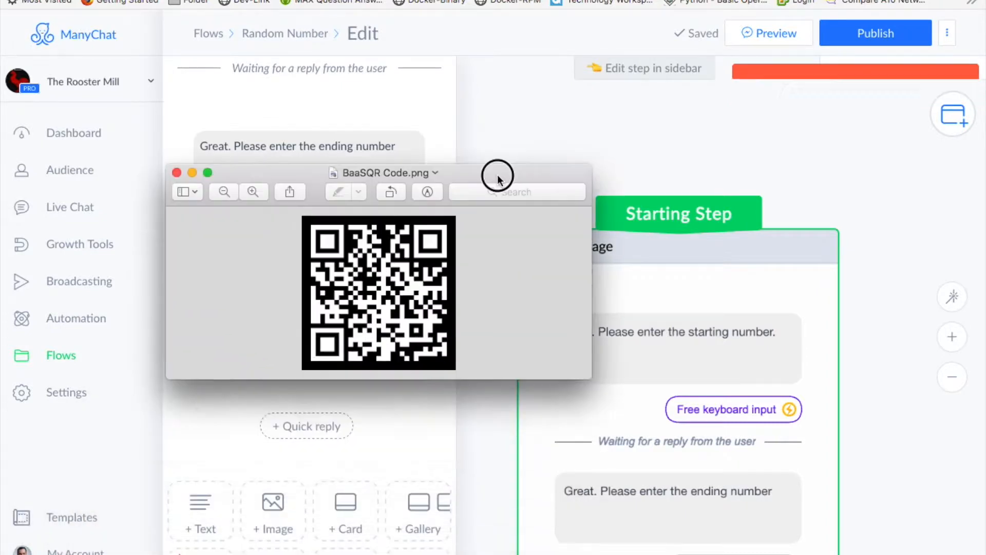
{"action": "left_click_drag", "start_coordinate": [497, 177], "coordinate": [496, 118]}
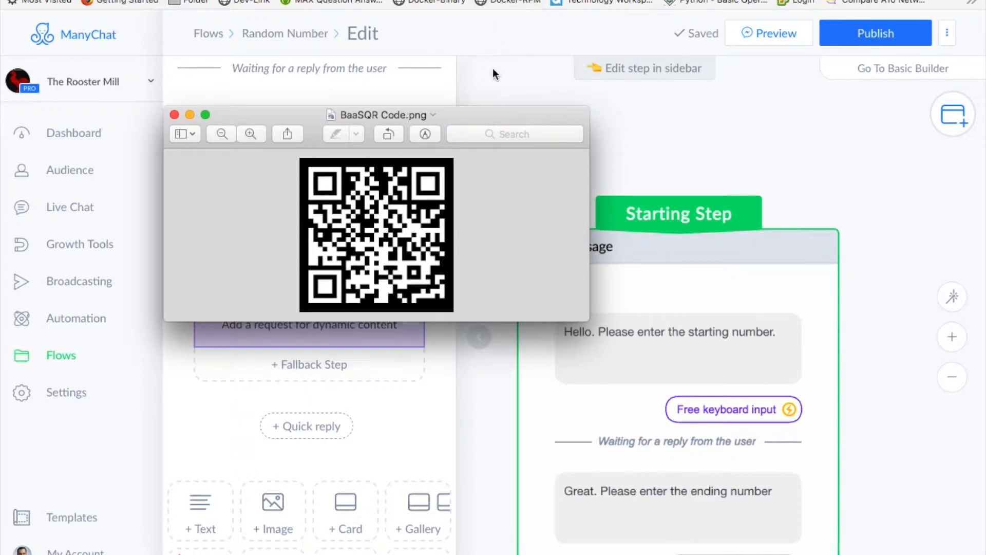
{"action": "left_click_drag", "start_coordinate": [488, 113], "coordinate": [323, 554]}
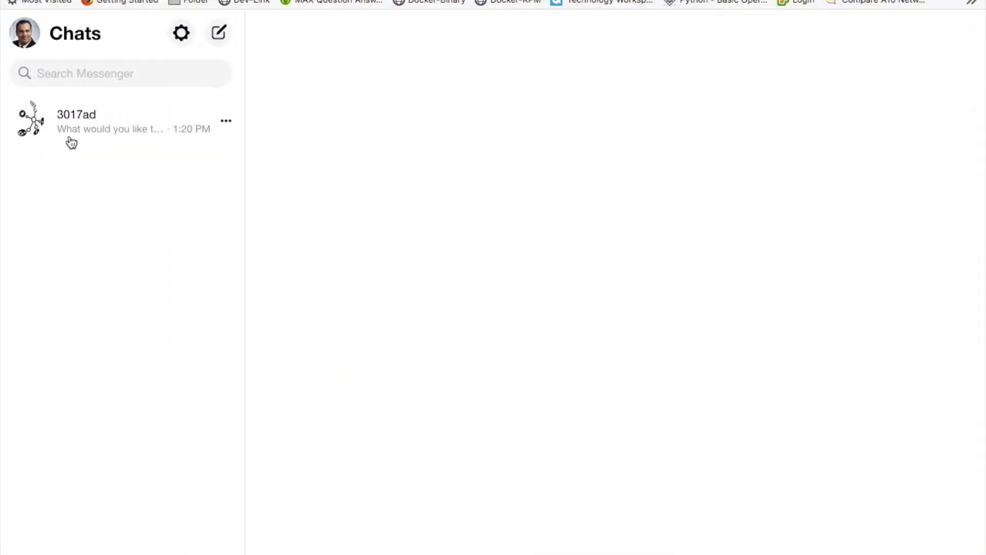
- Switch to Messenger, open the 3017ad chat, and request a free account sign-up
{"action": "left_click", "coordinate": [95, 114]}
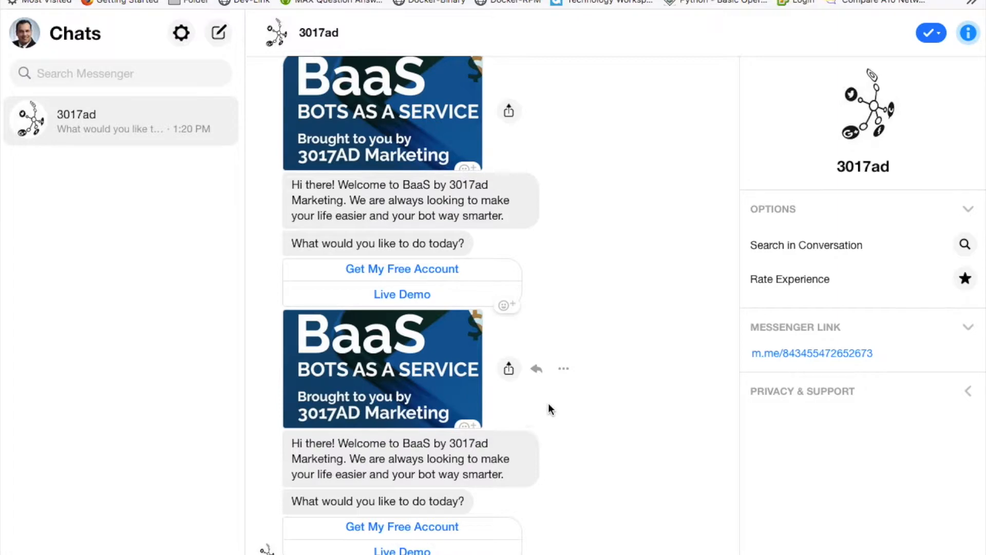
{"action": "scroll", "coordinate": [550, 403], "scroll_direction": "up", "scroll_amount": 3}
{"action": "scroll", "coordinate": [552, 402], "scroll_direction": "down", "scroll_amount": 3}
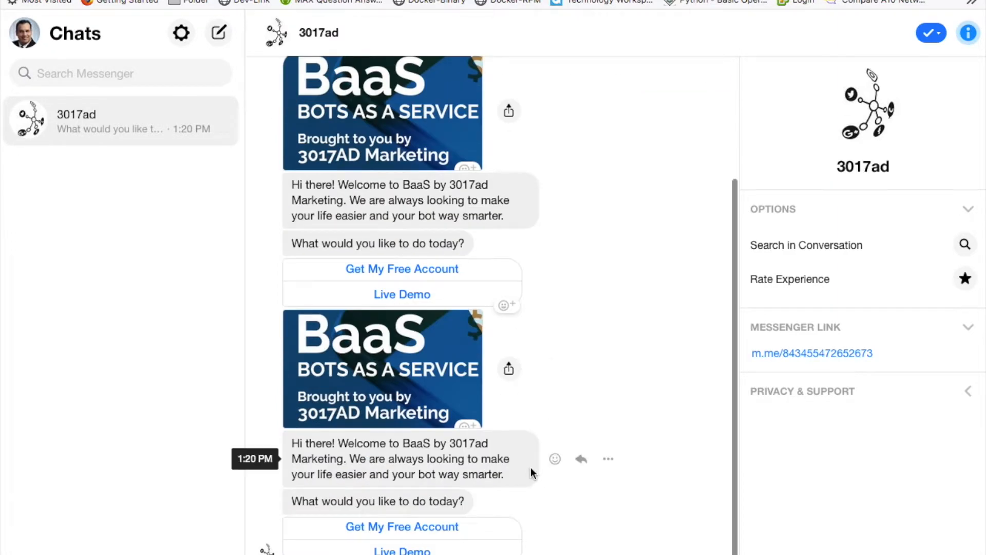
{"action": "left_click", "coordinate": [399, 534]}
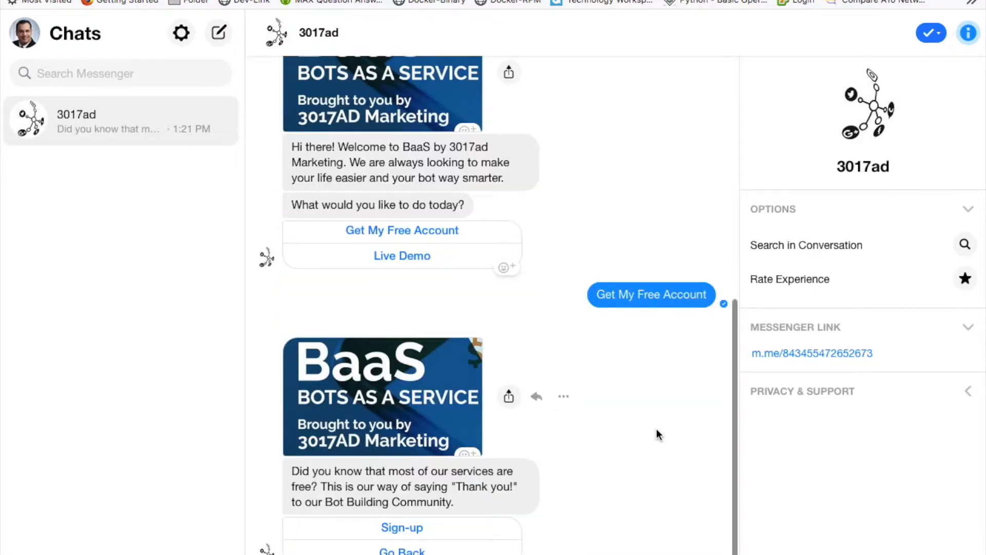
{"action": "left_click", "coordinate": [391, 532]}
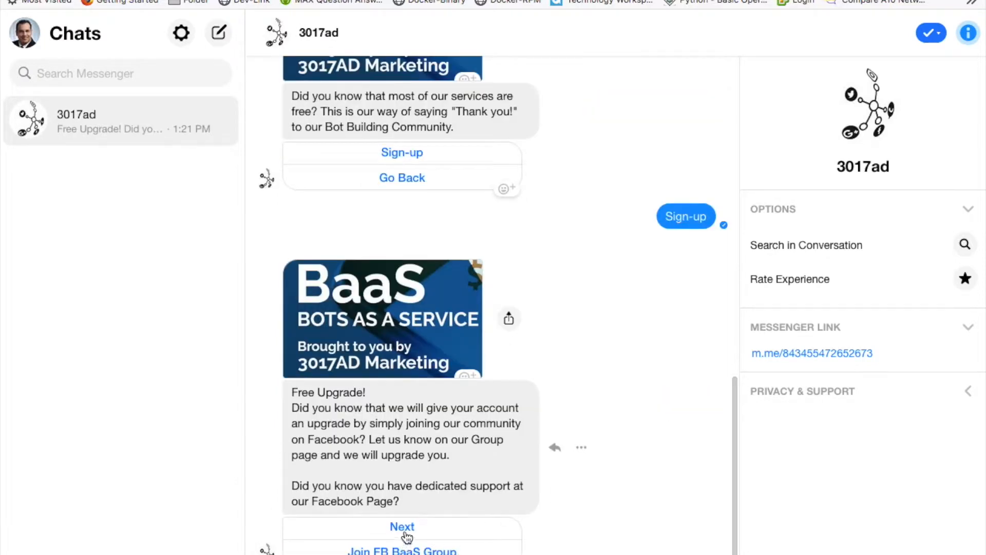
- Complete the bot's sign-up with the account's email address, keeping the listed details and choosing the Free Plan
{"action": "left_click", "coordinate": [404, 528]}
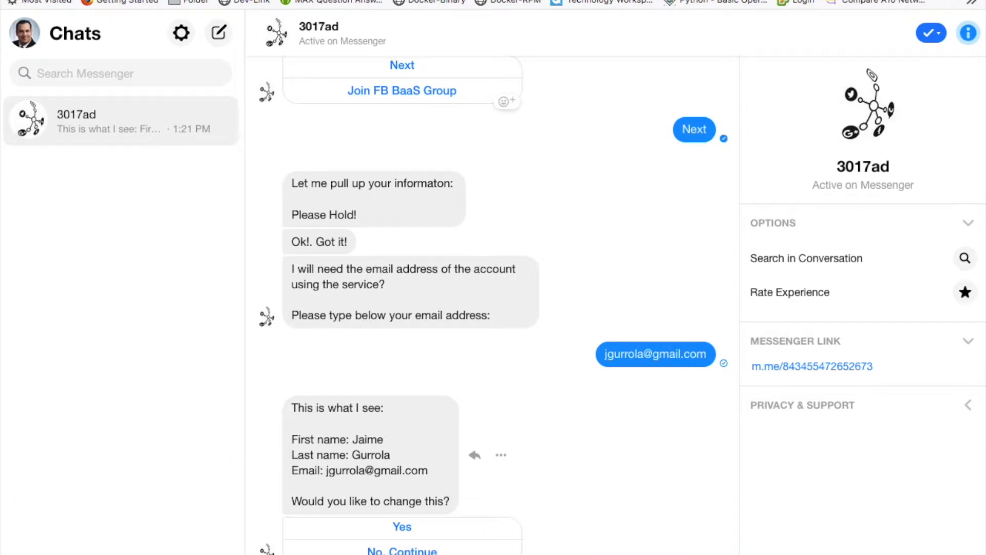
{"action": "left_click", "coordinate": [406, 551]}
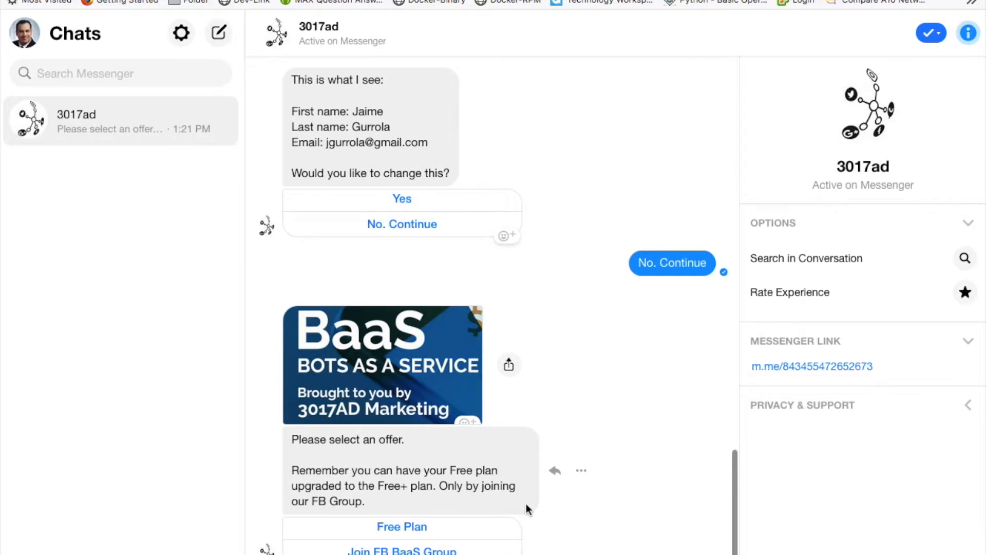
{"action": "left_click", "coordinate": [408, 528]}
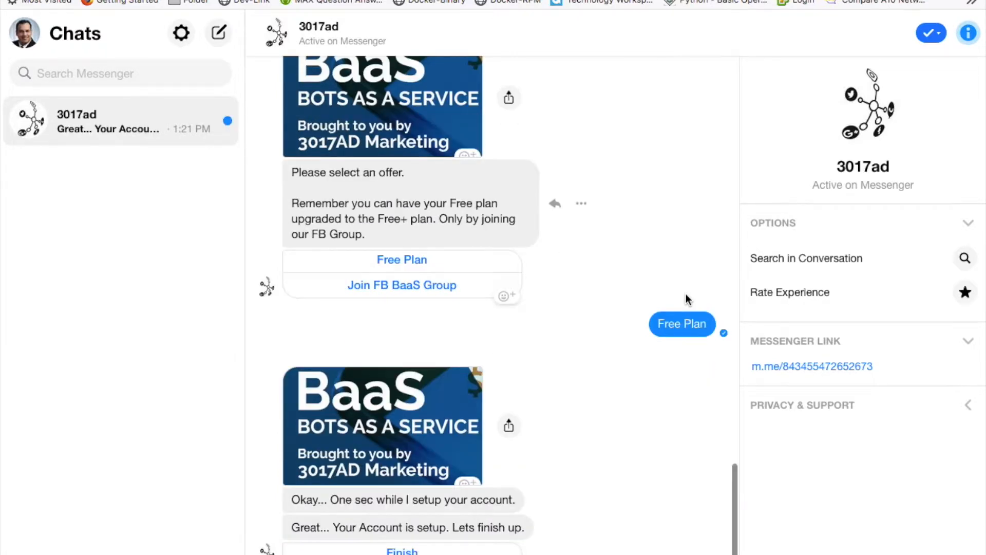
{"action": "left_click", "coordinate": [407, 551]}
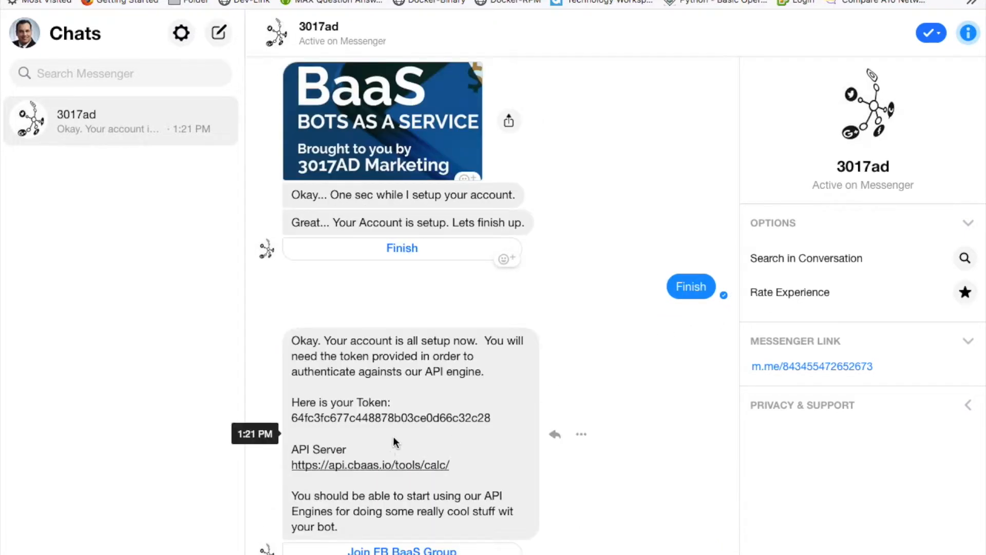
- Copy the API Server address from the bot's account setup message
{"action": "left_click_drag", "start_coordinate": [292, 417], "coordinate": [491, 419]}
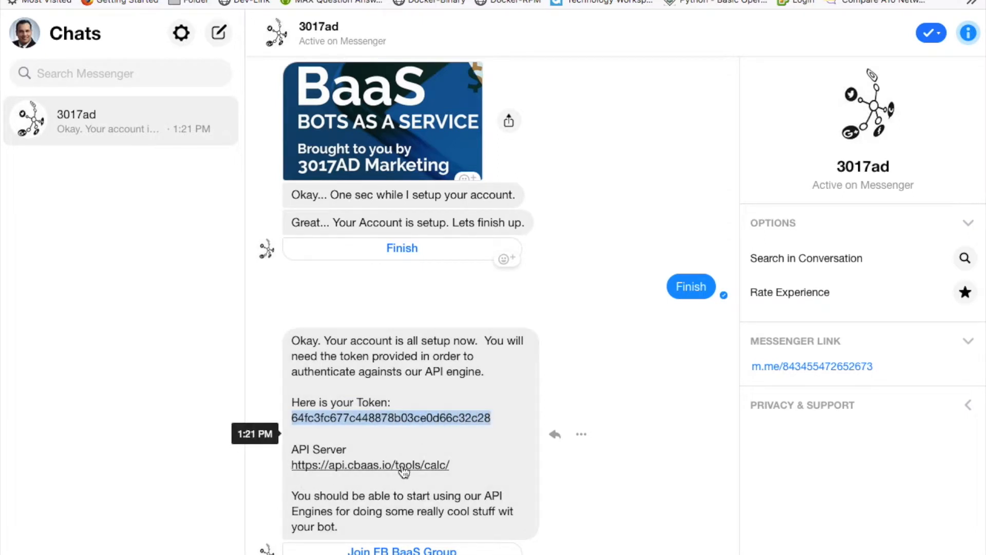
{"action": "left_click", "coordinate": [457, 467]}
{"action": "left_click_drag", "start_coordinate": [457, 468], "coordinate": [290, 468]}
{"action": "key", "text": "ctrl+c"}
{"action": "right_click", "coordinate": [321, 468]}
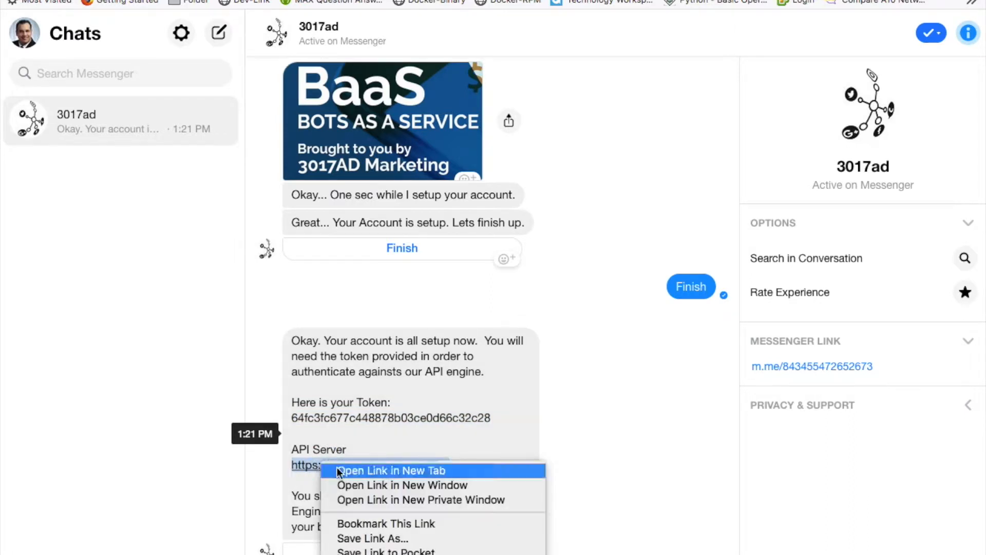
{"action": "key", "text": "Escape"}
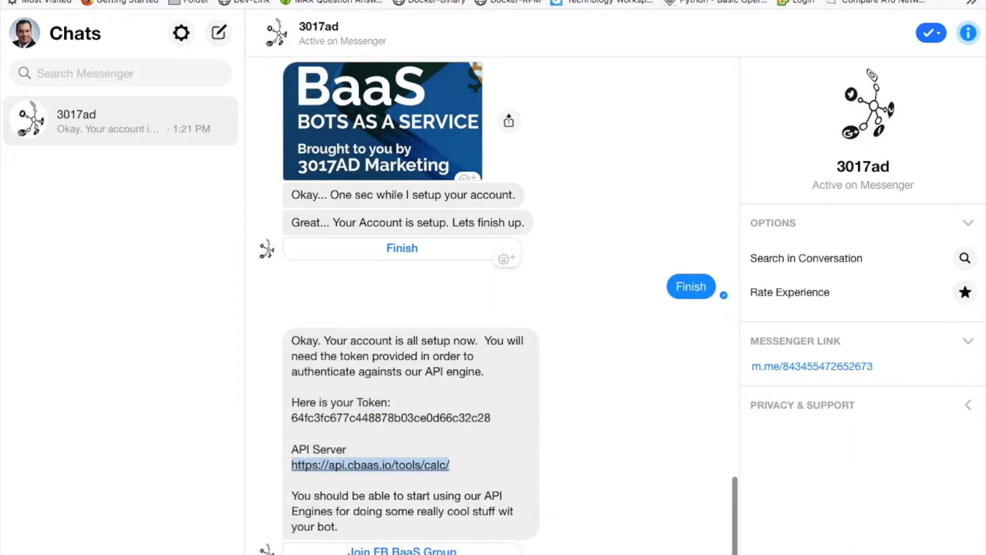
{"action": "key", "text": "ctrl+Tab"}
{"action": "left_click", "coordinate": [312, 312]}
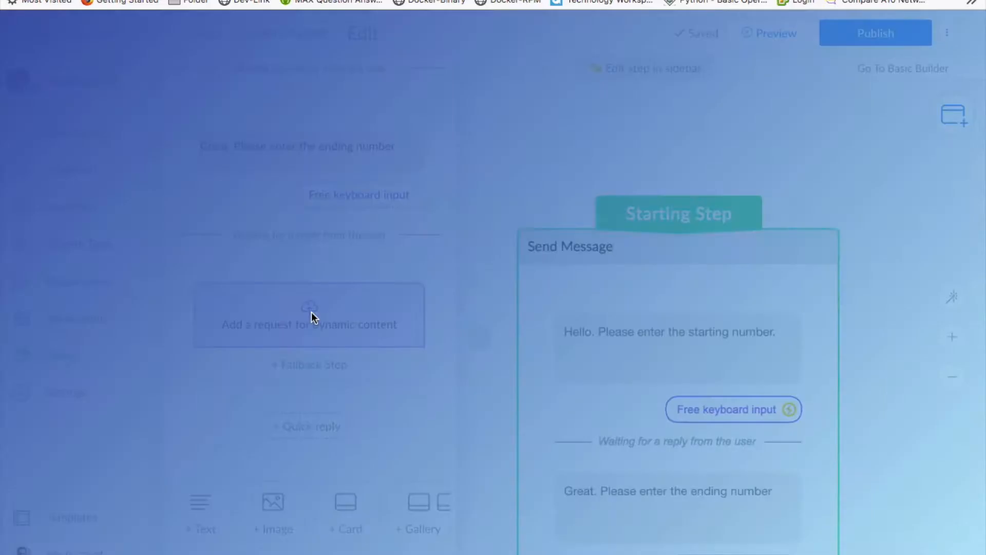
{"action": "left_click", "coordinate": [337, 131]}
{"action": "right_click", "coordinate": [338, 128]}
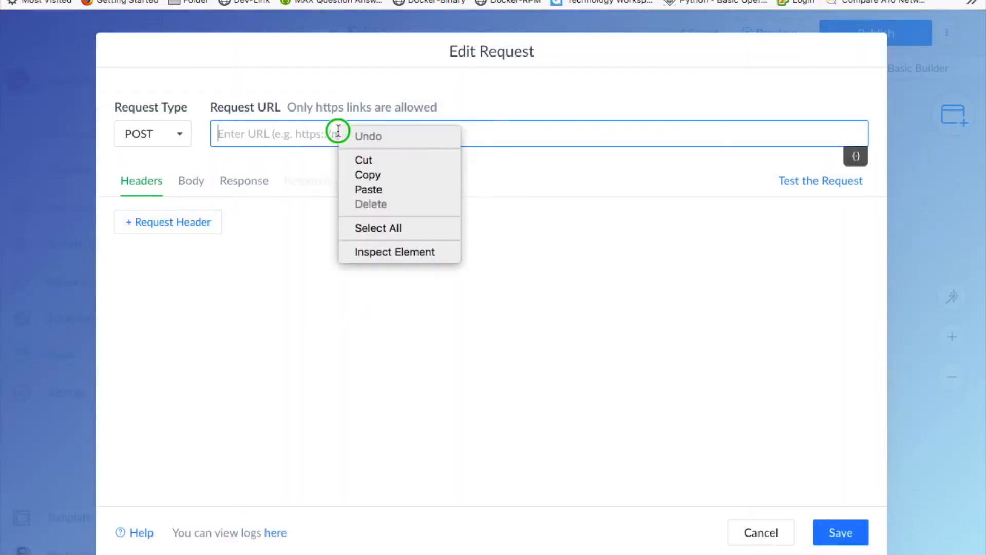
{"action": "left_click", "coordinate": [371, 191]}
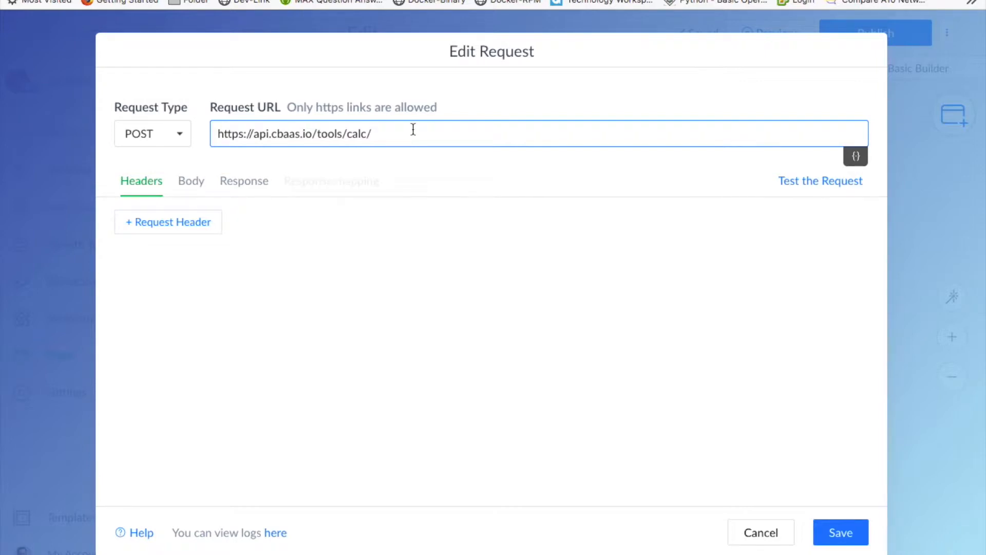
{"action": "type", "text": "rand/2/"}
{"action": "type", "text": "cf1/cf2/cf_"}
{"action": "type", "text": "total"}
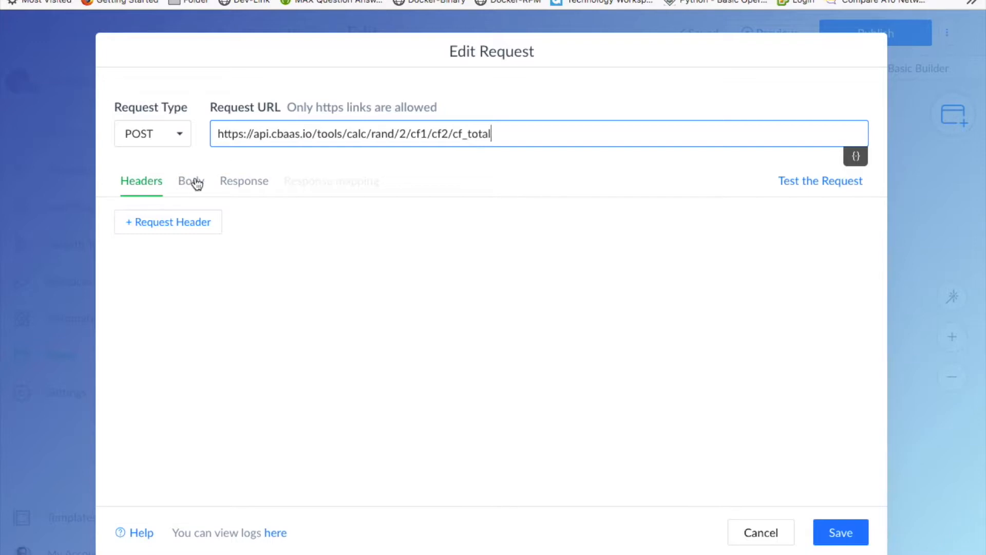
- Add a request header with the key "Authorization"
{"action": "left_click", "coordinate": [190, 230]}
{"action": "left_click", "coordinate": [187, 238]}
{"action": "type", "text": "Authorization"}
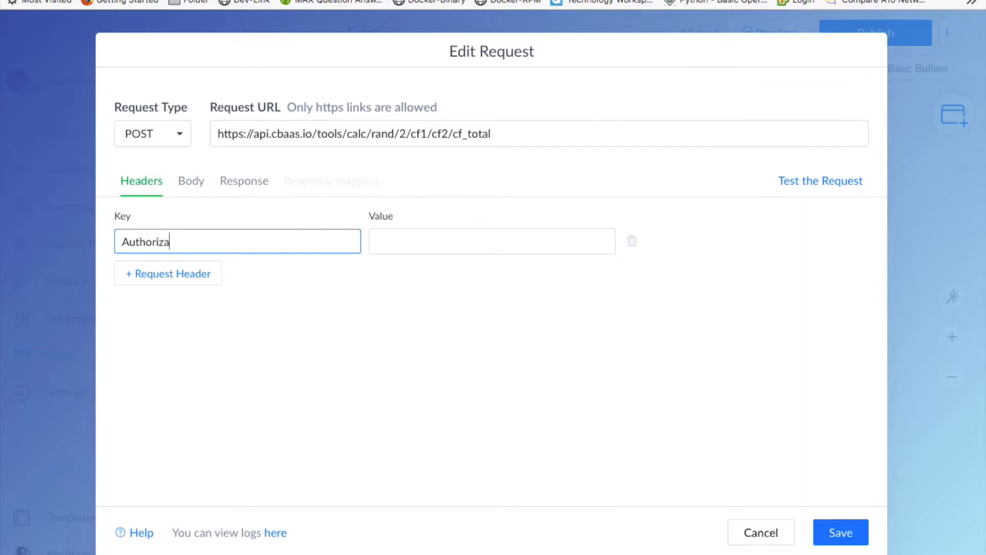
{"action": "key", "text": "Tab"}
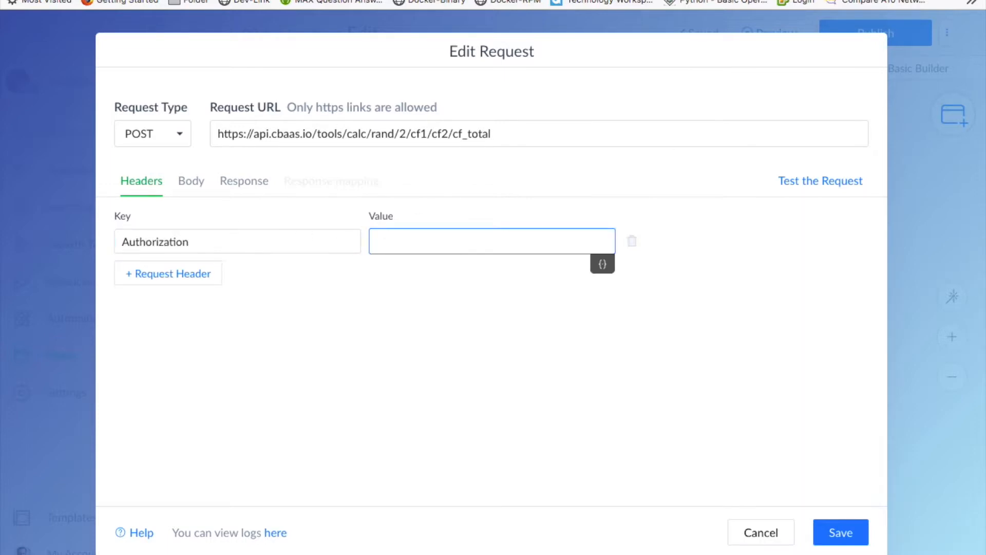
- Copy the API token from the Messenger chat and paste it as the Authorization header's value
{"action": "key", "text": "ctrl+Tab"}
{"action": "left_click_drag", "start_coordinate": [292, 417], "coordinate": [492, 421]}
{"action": "right_click", "coordinate": [469, 417]}
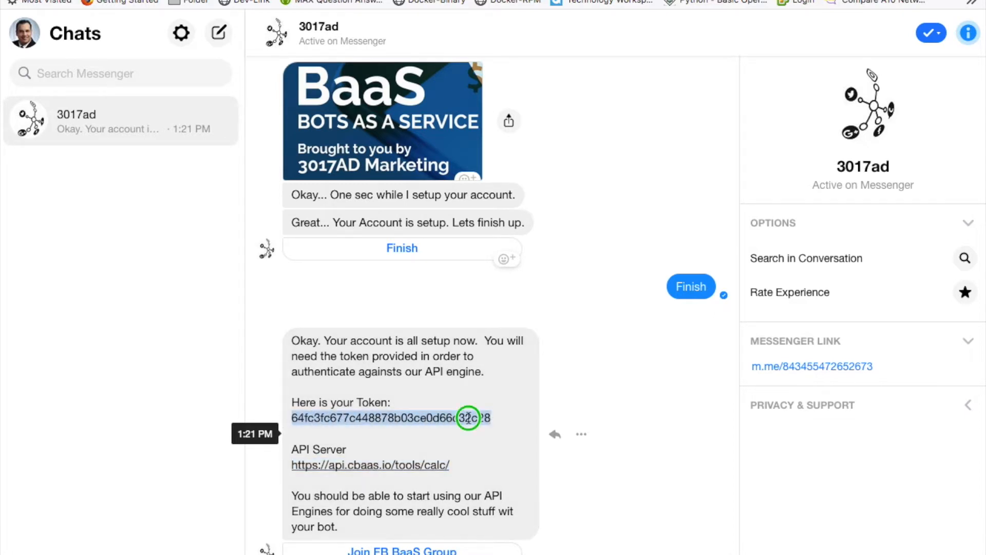
{"action": "left_click", "coordinate": [500, 421]}
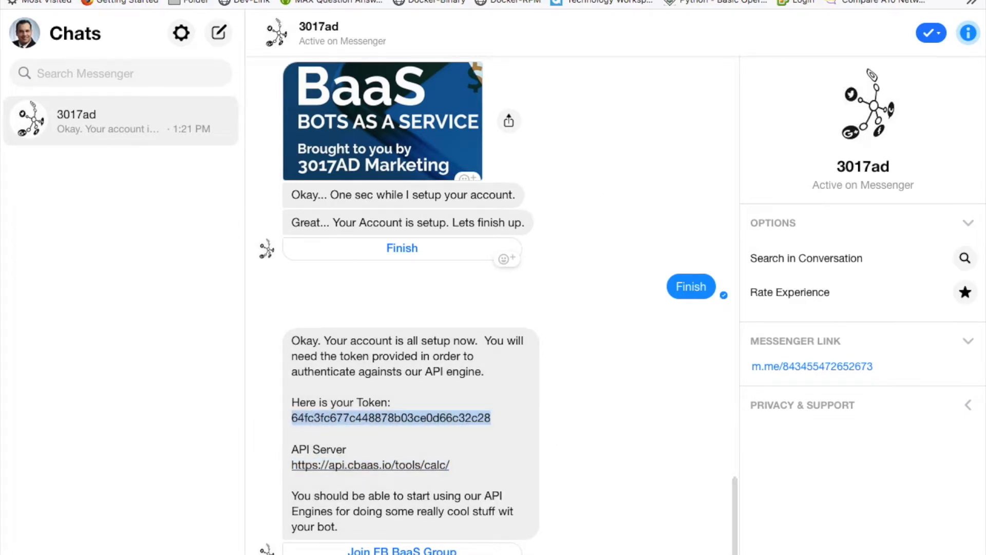
{"action": "key", "text": "ctrl+shift+Tab"}
{"action": "right_click", "coordinate": [396, 238]}
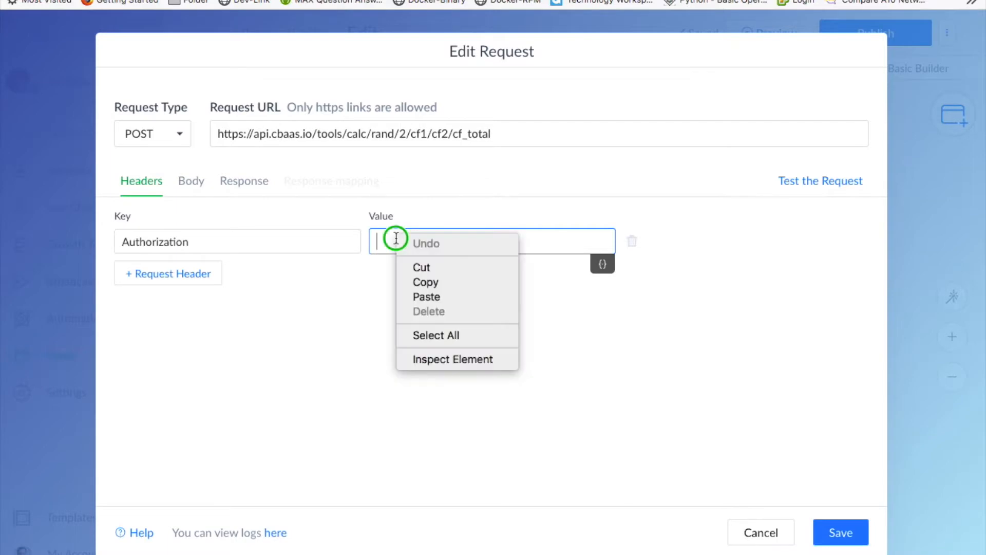
{"action": "left_click", "coordinate": [436, 298]}
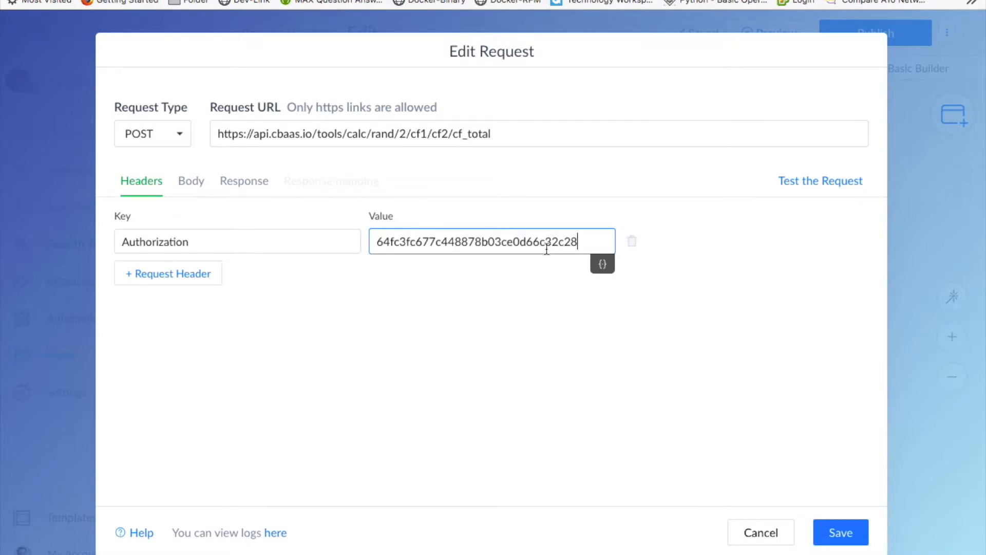
- Add the Full Subscriber Data to the request body
{"action": "left_click", "coordinate": [201, 189]}
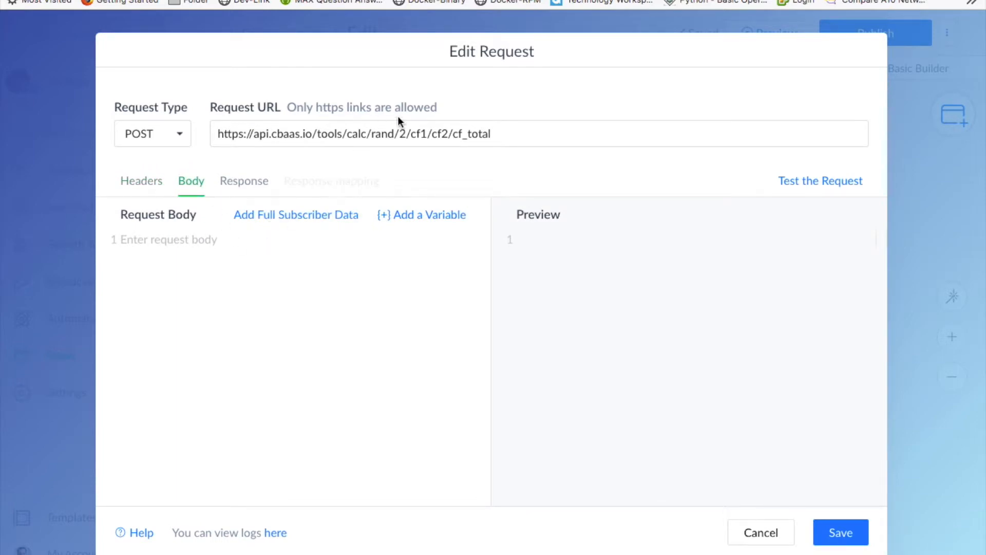
{"action": "left_click_drag", "start_coordinate": [416, 133], "coordinate": [448, 134]}
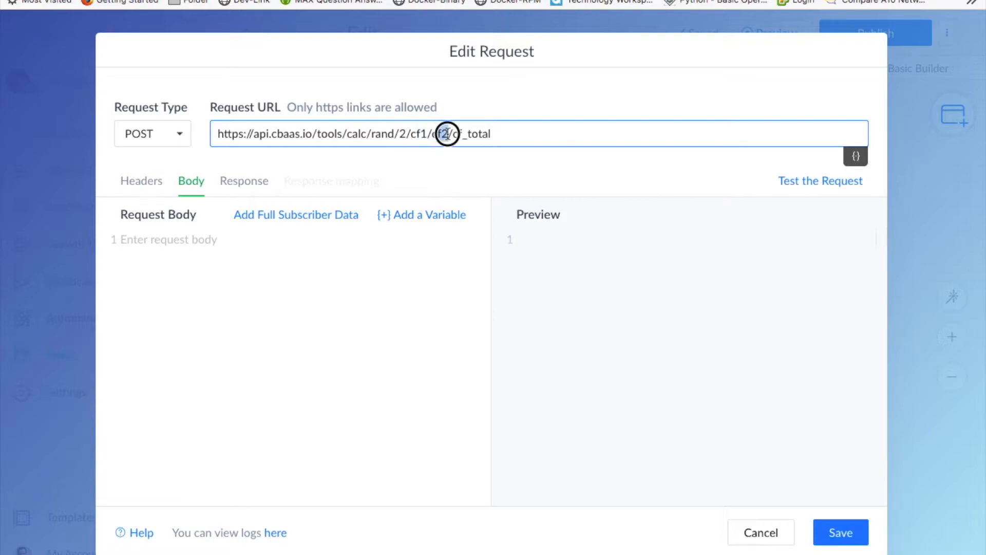
{"action": "left_click", "coordinate": [276, 220]}
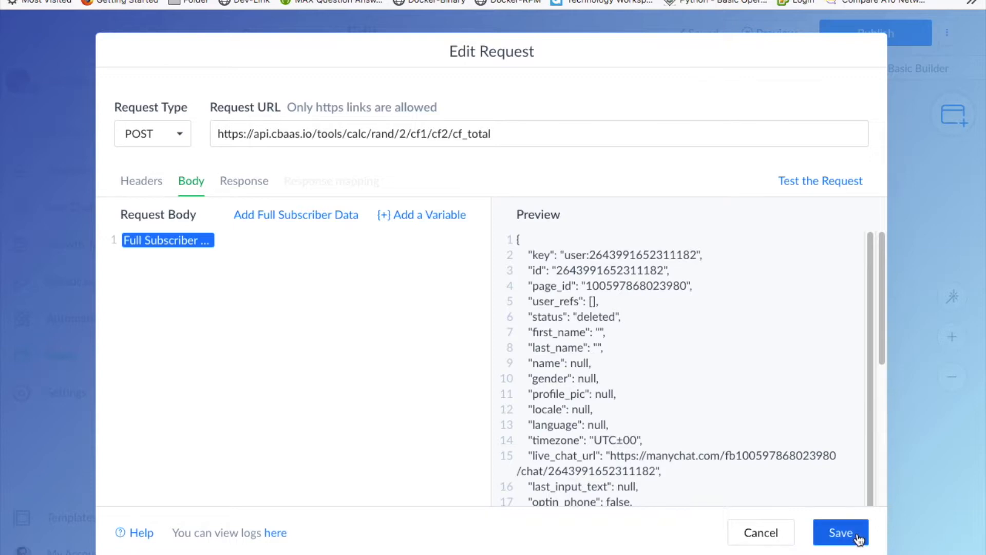
- Review the request's headers, response section and the cf_total part of the URL, and save the request
{"action": "left_click", "coordinate": [125, 183]}
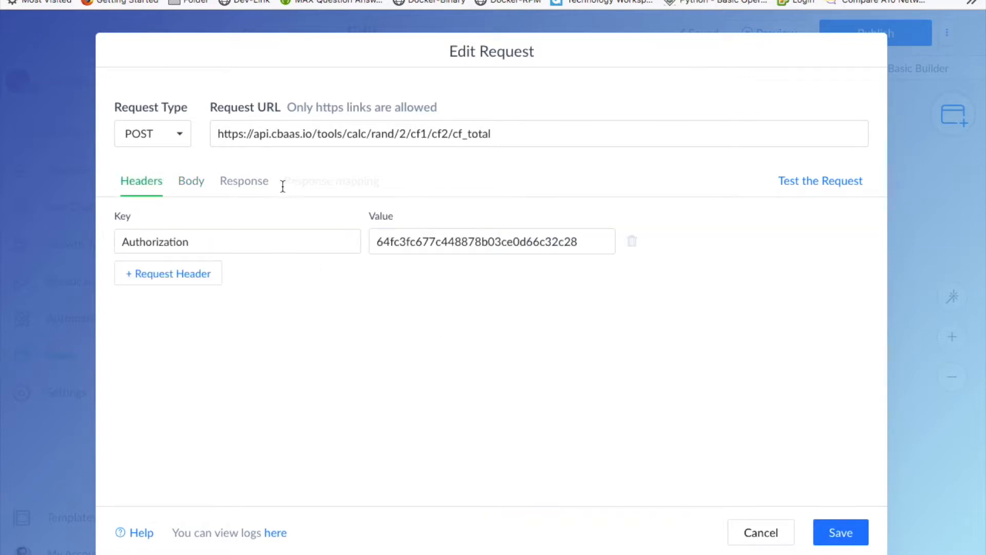
{"action": "left_click", "coordinate": [242, 188]}
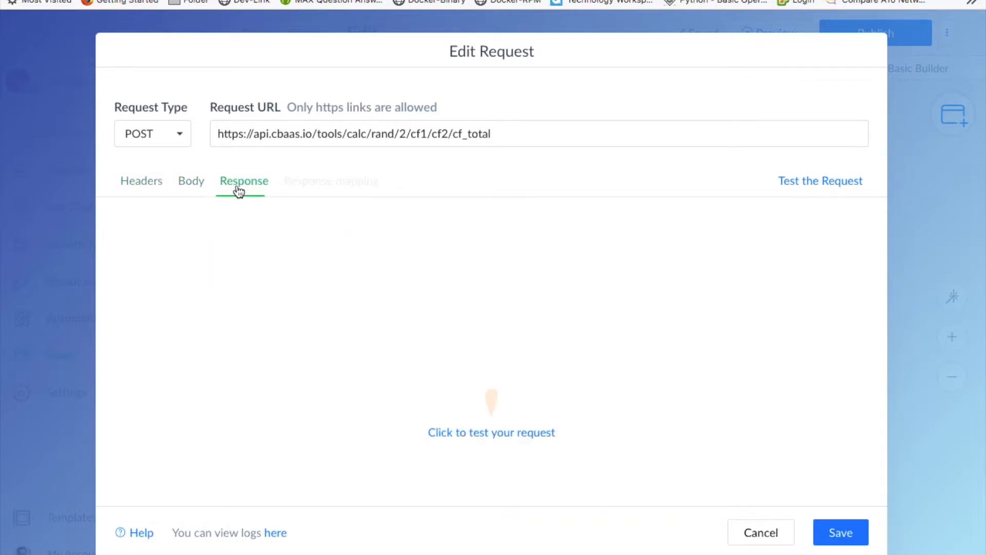
{"action": "left_click", "coordinate": [132, 184]}
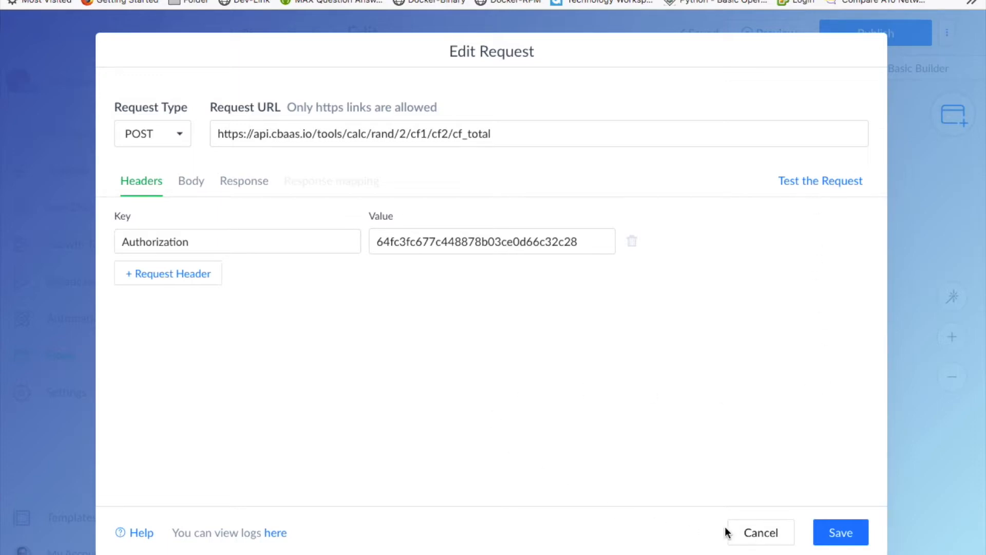
{"action": "left_click", "coordinate": [456, 136]}
{"action": "left_click_drag", "start_coordinate": [455, 136], "coordinate": [493, 134]}
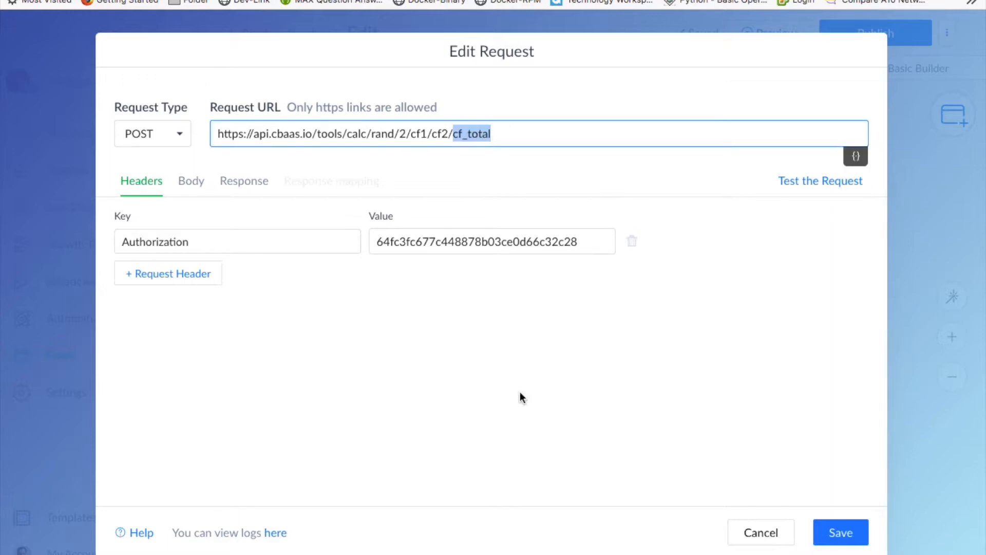
{"action": "left_click", "coordinate": [840, 534]}
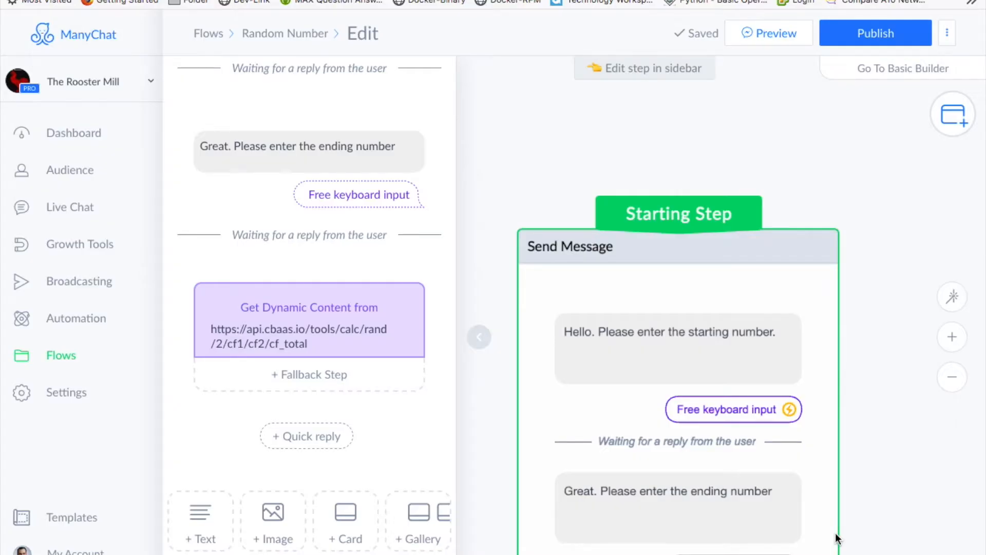
- Add a text block below the dynamic content request reading "Hello... The first numbere and second number entered are:"
{"action": "mouse_move", "coordinate": [324, 333]}
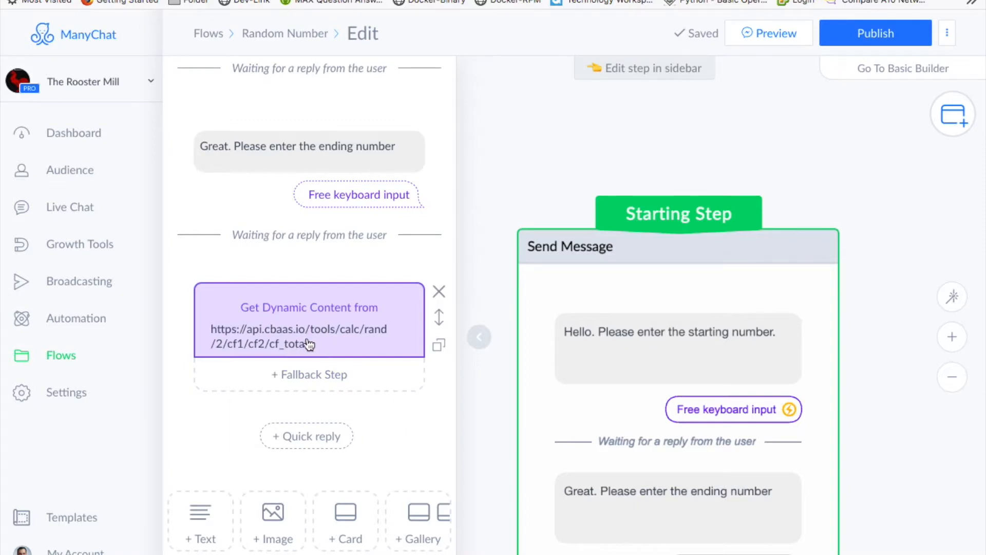
{"action": "scroll", "coordinate": [396, 419], "scroll_direction": "down", "scroll_amount": 3}
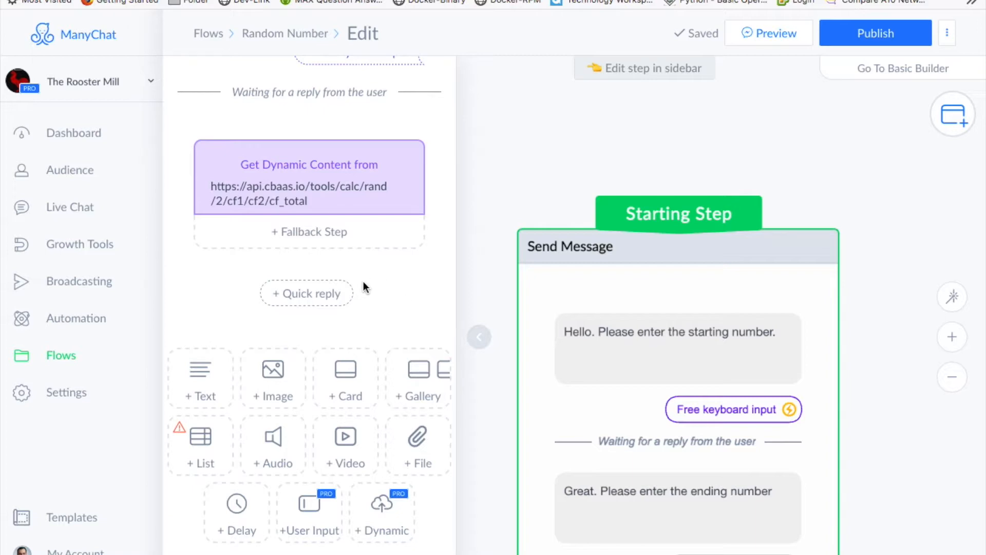
{"action": "left_click", "coordinate": [202, 368]}
{"action": "left_click", "coordinate": [280, 290]}
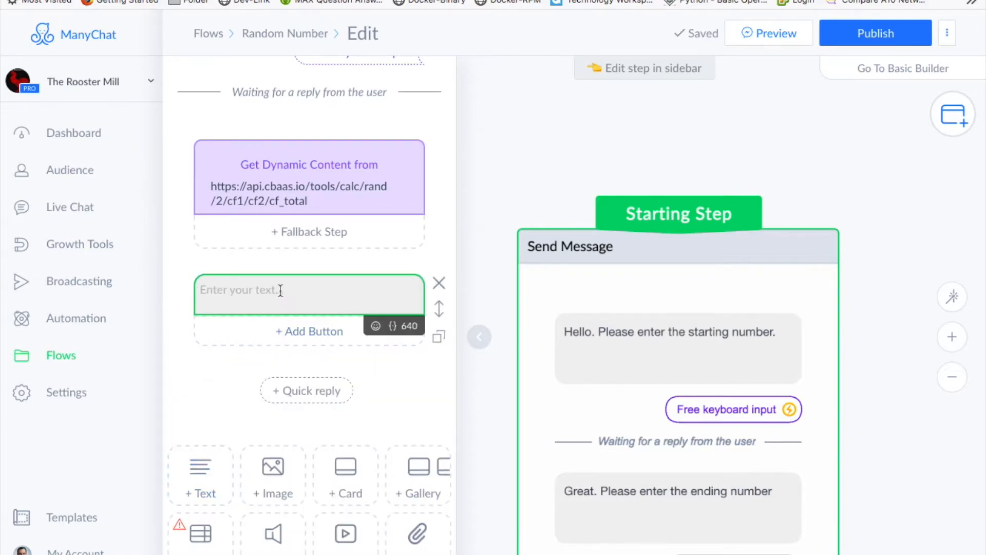
{"action": "type", "text": "Hello.."}
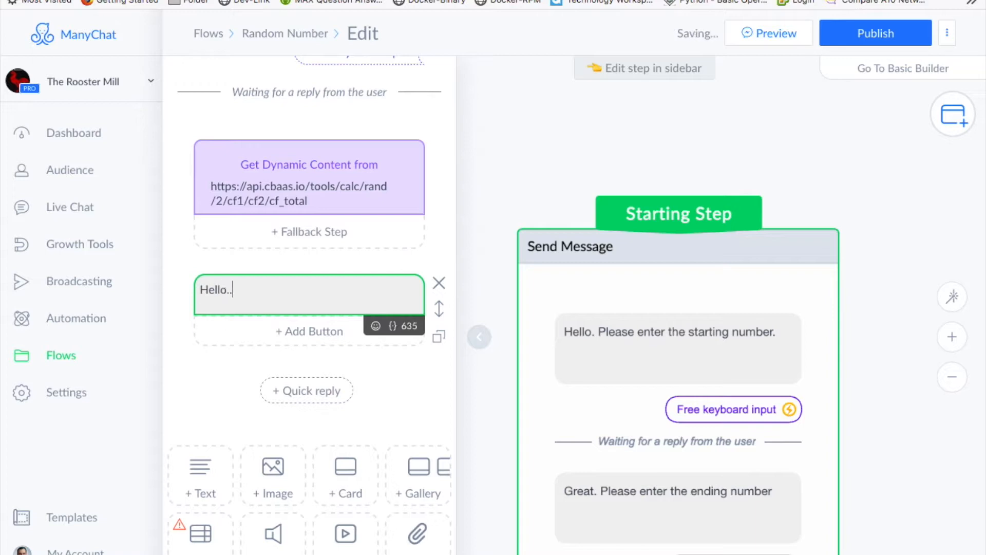
{"action": "type", "text": ". The first numbered"}
{"action": "key", "text": "BackSpace"}
{"action": "type", "text": "e"}
{"action": "key", "text": "BackSpace"}
{"action": "type", "text": "and sec"}
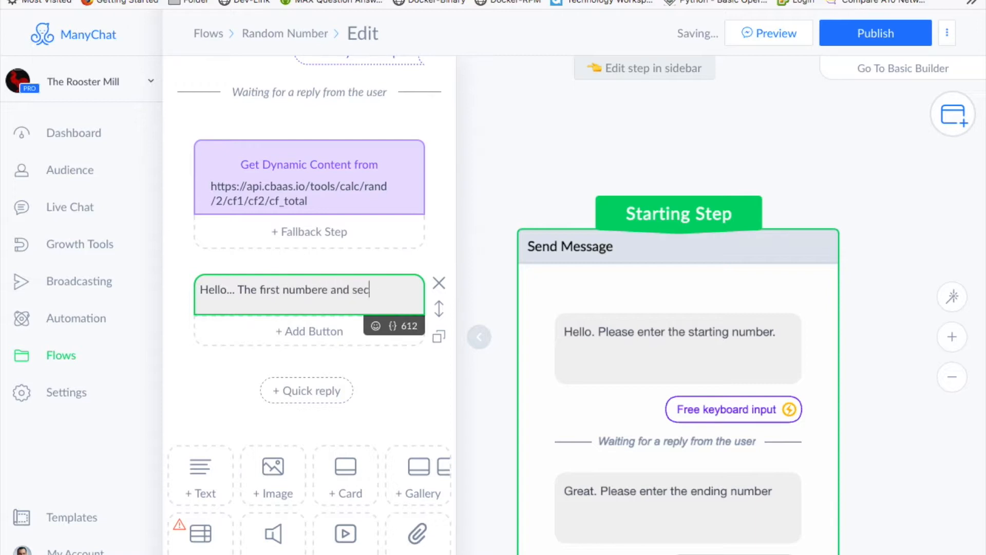
{"action": "type", "text": "ond number e"}
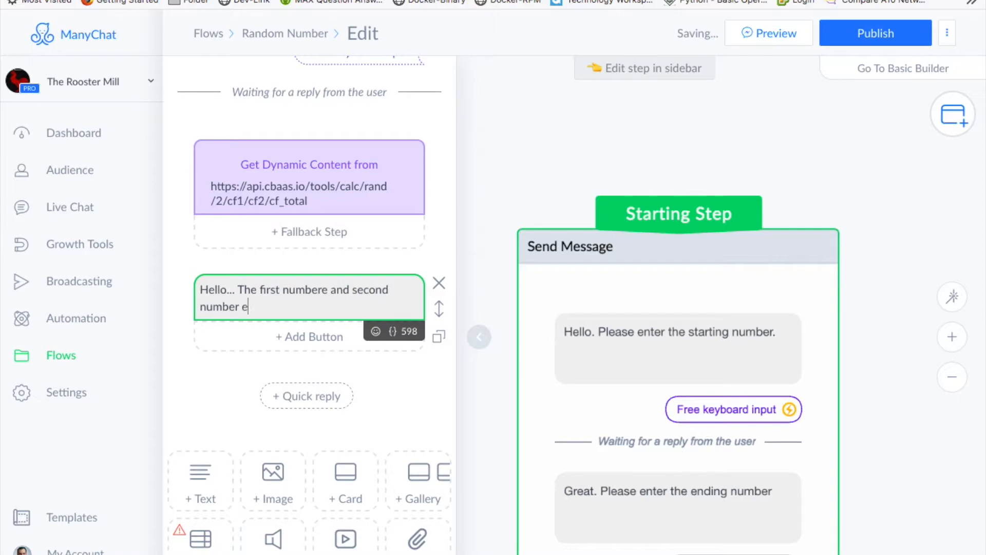
{"action": "type", "text": "ntered are:"}
- After a blank line in the message, add the line "First:" followed by the cf1 custom field
{"action": "key", "text": "Return"}
{"action": "key", "text": "Return"}
{"action": "type", "text": "First:"}
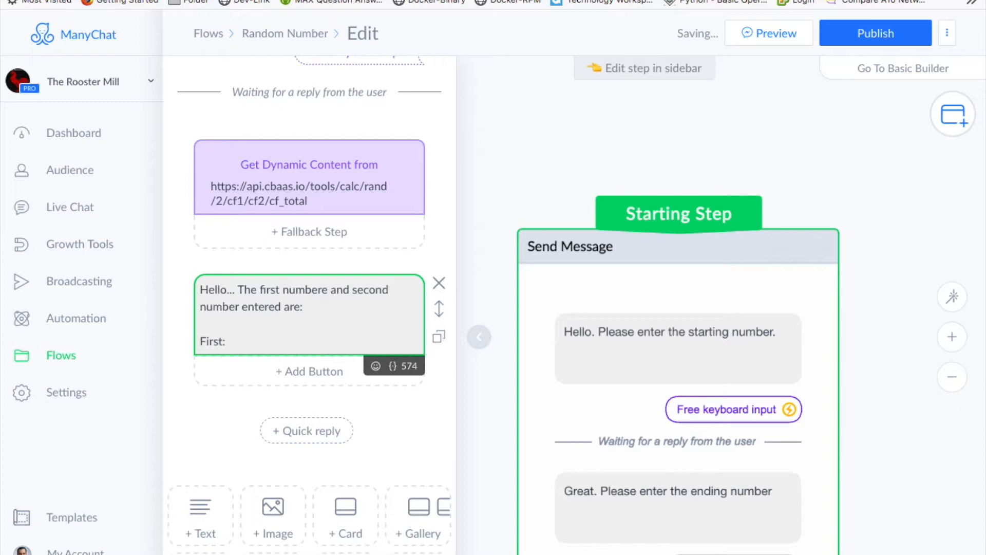
{"action": "left_click", "coordinate": [399, 368]}
{"action": "scroll", "coordinate": [260, 497], "scroll_direction": "down", "scroll_amount": 3}
{"action": "scroll", "coordinate": [260, 501], "scroll_direction": "down", "scroll_amount": 5}
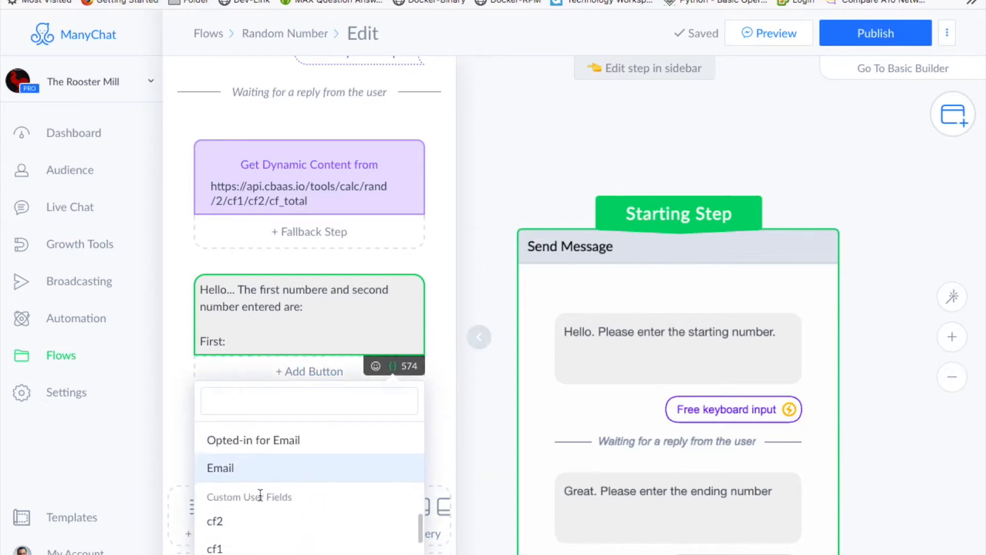
{"action": "left_click", "coordinate": [221, 477]}
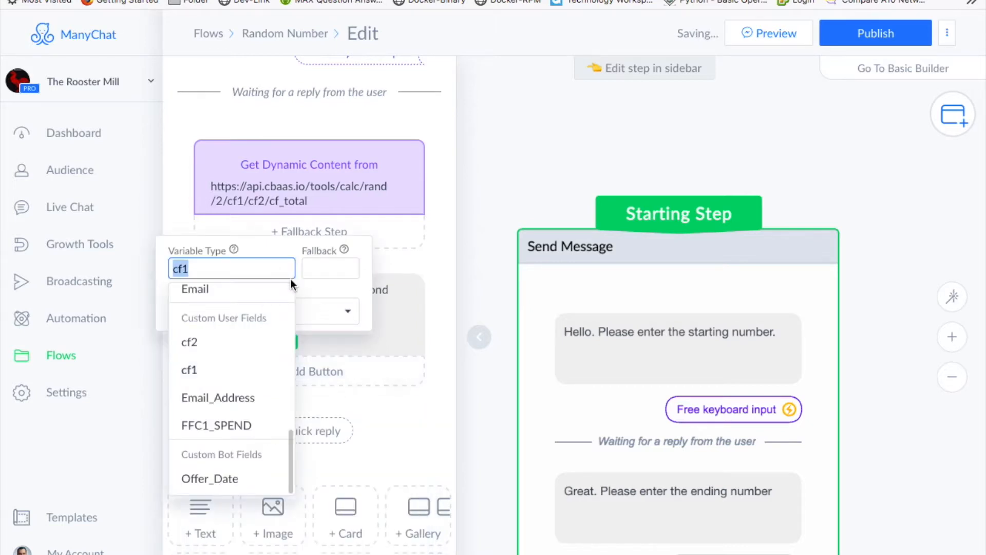
{"action": "left_click", "coordinate": [412, 266]}
{"action": "left_click", "coordinate": [331, 335]}
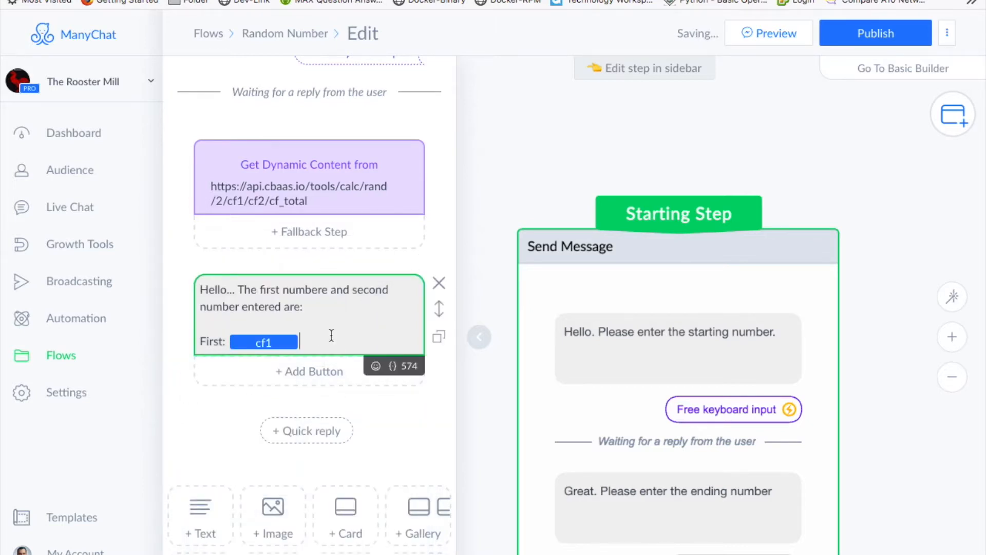
- Add the line "Second:" followed by the cf2 custom field beneath the "First:" line
{"action": "key", "text": "Return"}
{"action": "type", "text": "Second"}
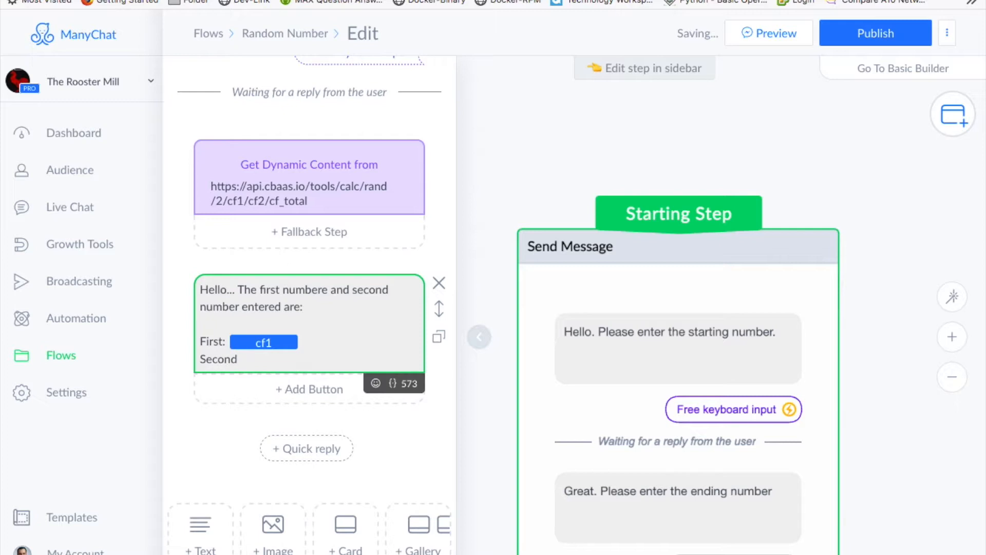
{"action": "type", "text": ":"}
{"action": "left_click", "coordinate": [397, 386]}
{"action": "scroll", "coordinate": [306, 514], "scroll_direction": "down", "scroll_amount": 3}
{"action": "scroll", "coordinate": [309, 519], "scroll_direction": "up", "scroll_amount": 3}
{"action": "scroll", "coordinate": [307, 516], "scroll_direction": "down", "scroll_amount": 2}
{"action": "scroll", "coordinate": [308, 516], "scroll_direction": "down", "scroll_amount": 7}
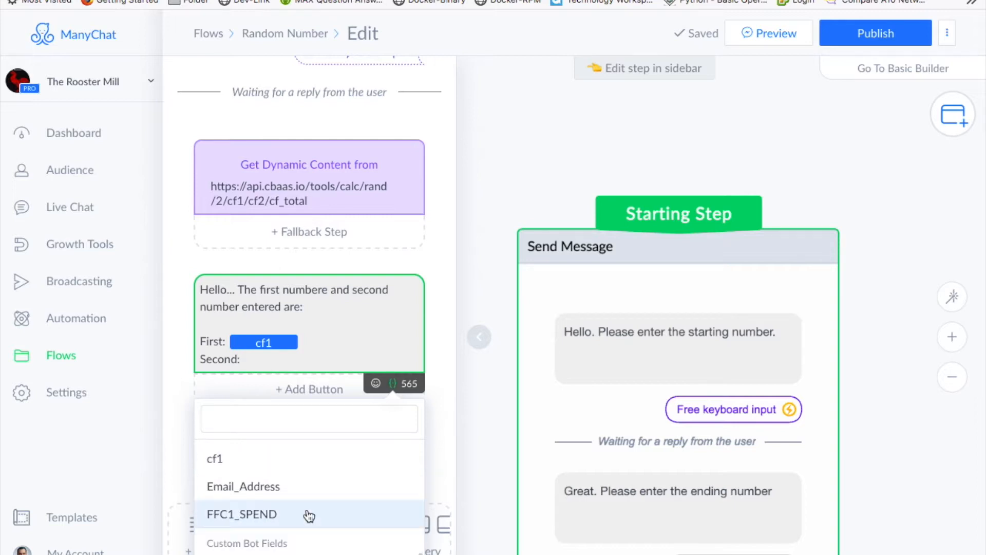
{"action": "scroll", "coordinate": [309, 514], "scroll_direction": "up", "scroll_amount": 2}
{"action": "left_click", "coordinate": [277, 495]}
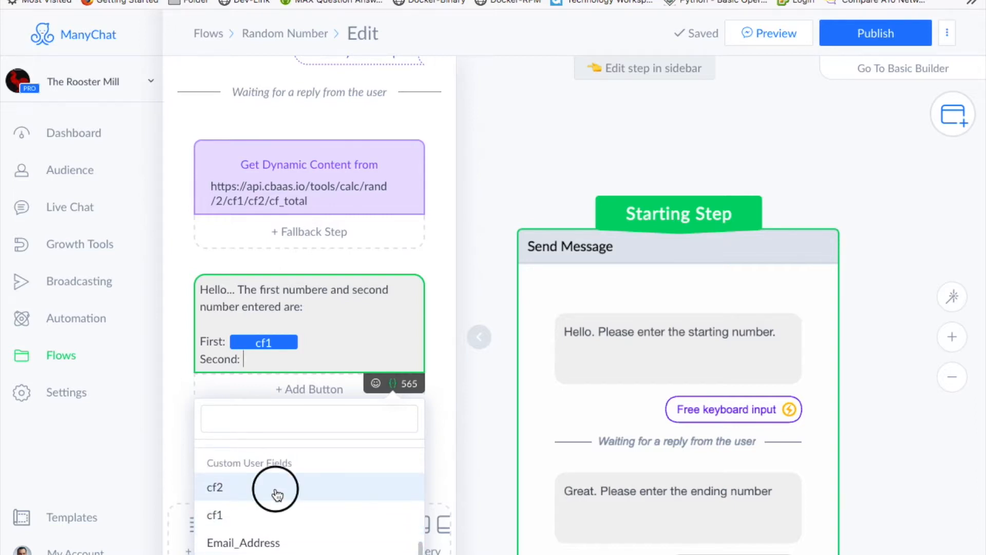
{"action": "left_click", "coordinate": [425, 264]}
- Add the line "And the random number:" to the message after a blank line
{"action": "key", "text": "Return"}
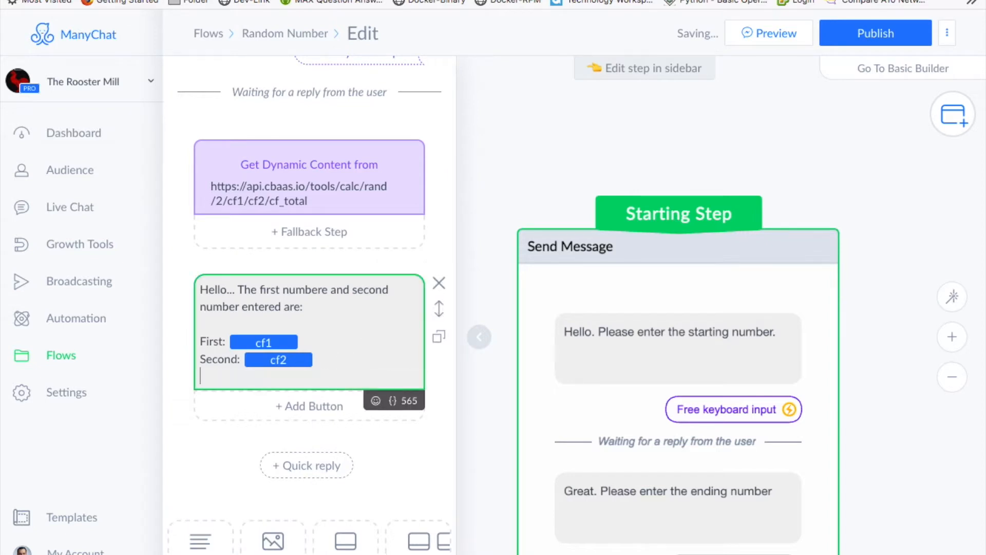
{"action": "key", "text": "Return"}
{"action": "type", "text": "And the"}
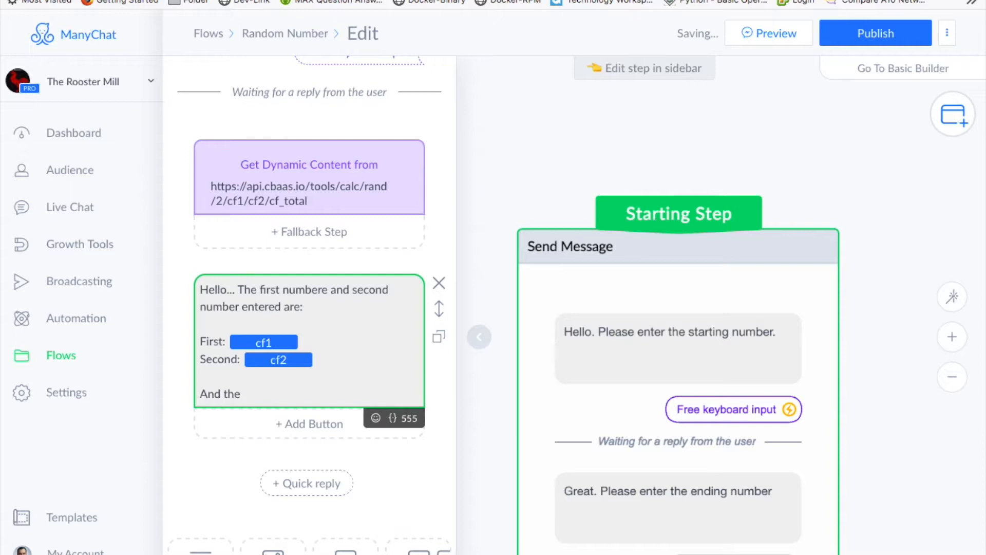
{"action": "type", "text": "randm"}
{"action": "key", "text": "BackSpace"}
{"action": "type", "text": "om number:"}
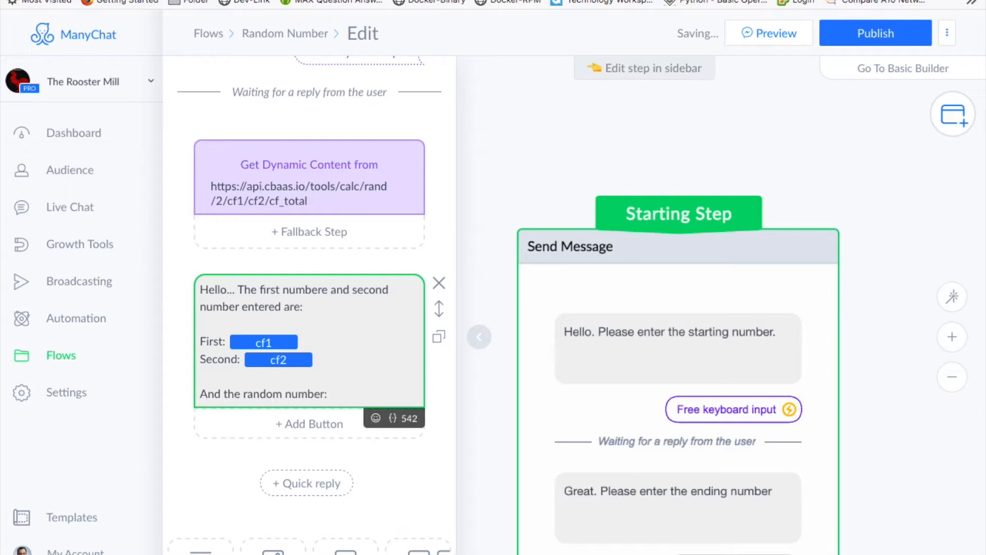
{"action": "left_click", "coordinate": [393, 418]}
{"action": "scroll", "coordinate": [306, 530], "scroll_direction": "down", "scroll_amount": 6}
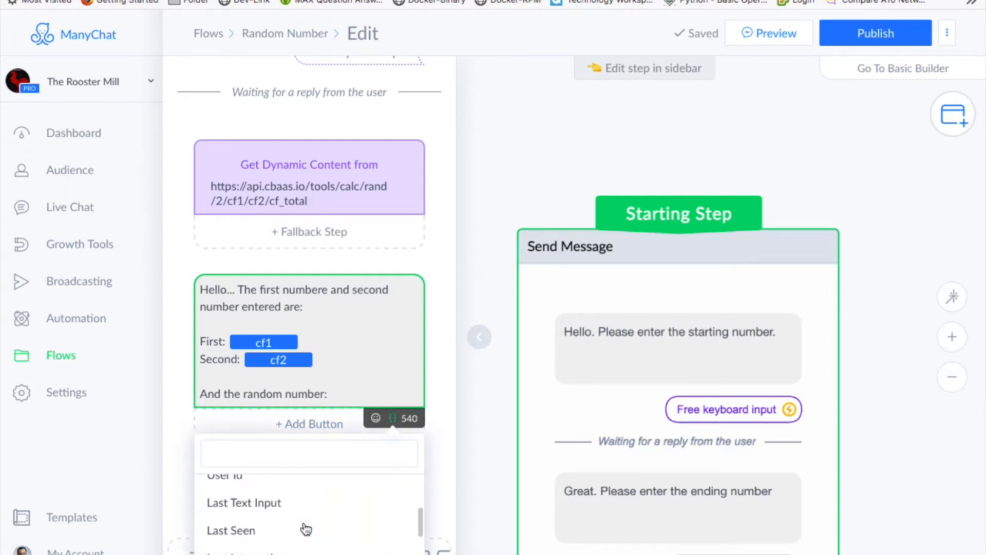
{"action": "scroll", "coordinate": [307, 529], "scroll_direction": "down", "scroll_amount": 5}
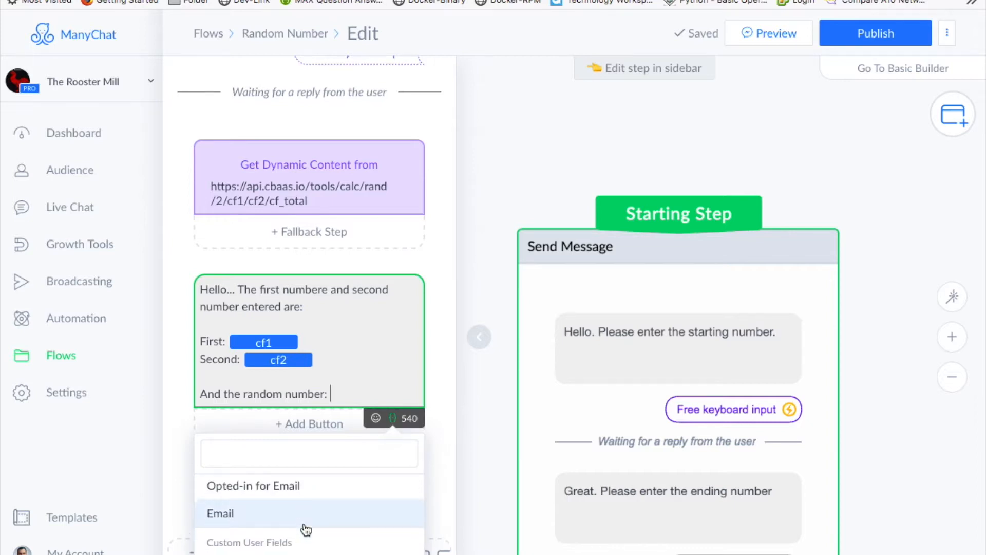
{"action": "scroll", "coordinate": [307, 526], "scroll_direction": "up", "scroll_amount": 1}
{"action": "scroll", "coordinate": [307, 527], "scroll_direction": "down", "scroll_amount": 1}
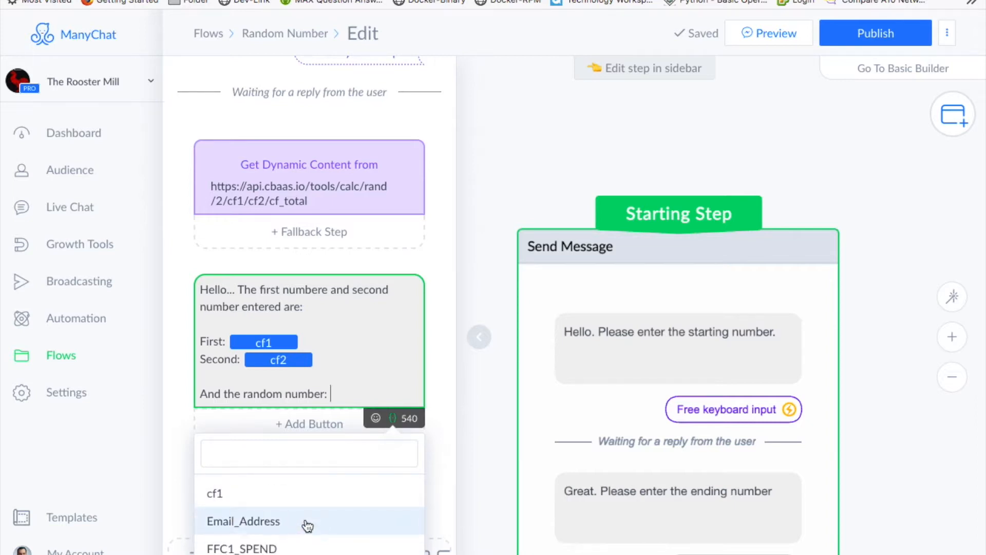
{"action": "left_click", "coordinate": [565, 163]}
- Create a custom user field named cf_total of type Number in the bot settings
{"action": "left_click", "coordinate": [62, 394]}
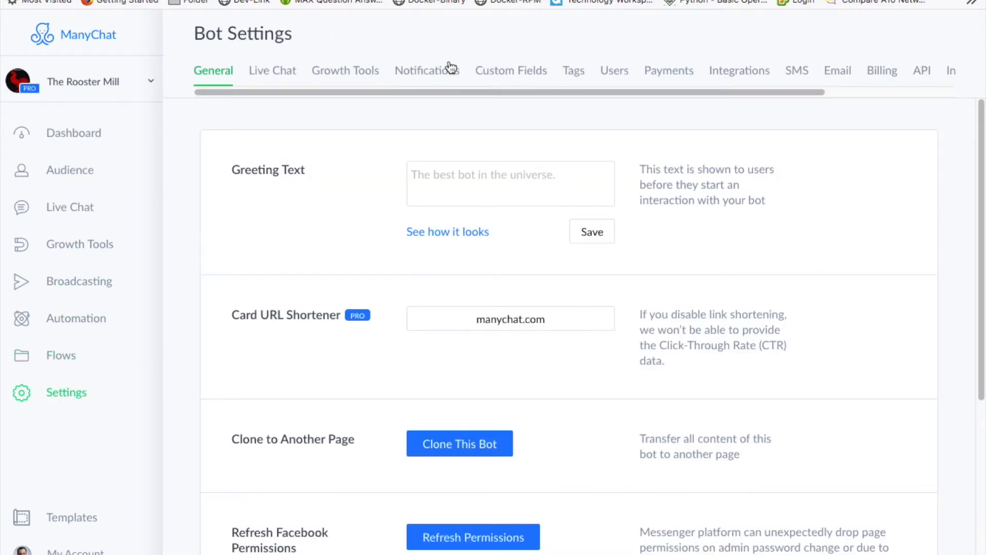
{"action": "left_click", "coordinate": [511, 73]}
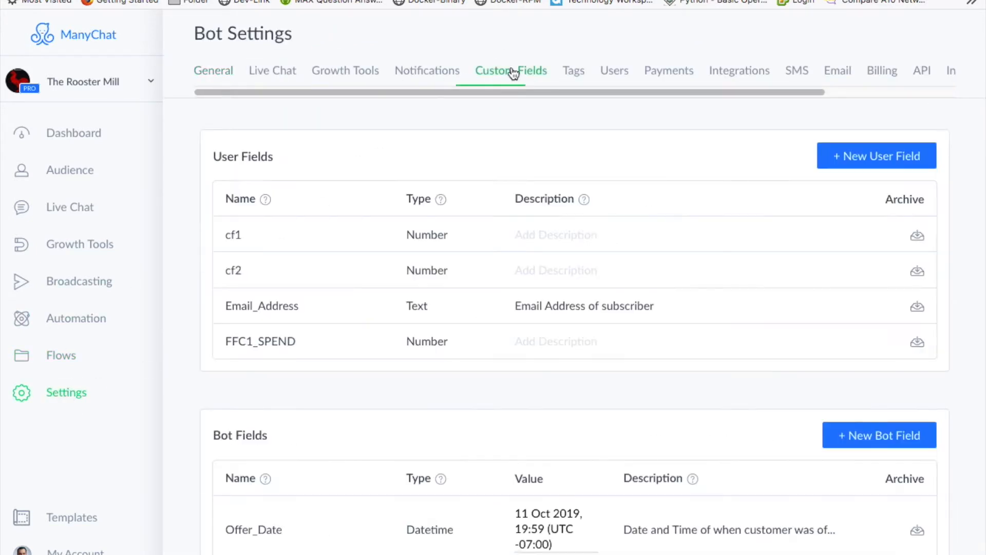
{"action": "left_click", "coordinate": [887, 155]}
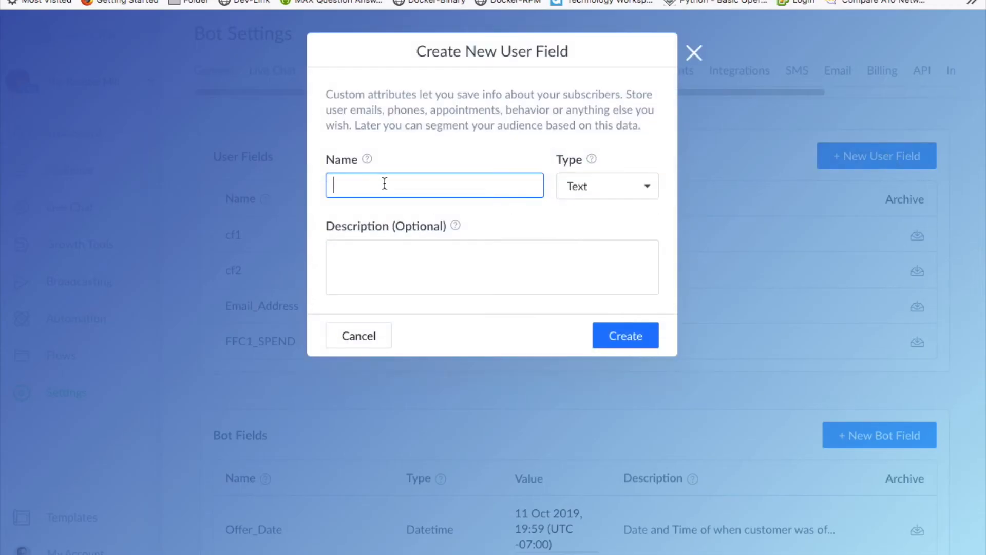
{"action": "type", "text": "cf_total"}
{"action": "left_click", "coordinate": [651, 189]}
{"action": "left_click", "coordinate": [628, 199]}
{"action": "left_click", "coordinate": [632, 339]}
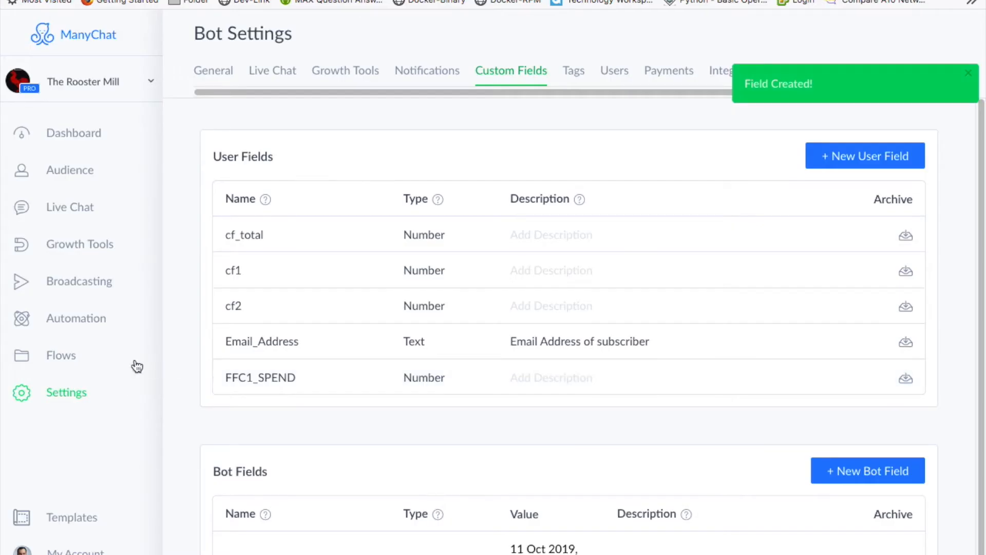
- Return to editing the Random Number flow and open its Send Message step
{"action": "left_click", "coordinate": [61, 361]}
{"action": "left_click", "coordinate": [414, 230]}
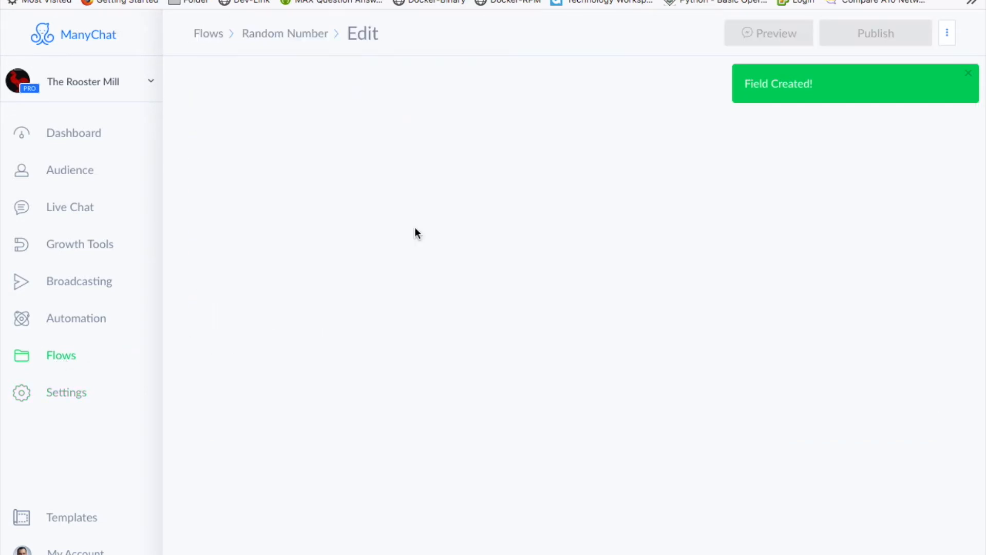
{"action": "left_click", "coordinate": [579, 406]}
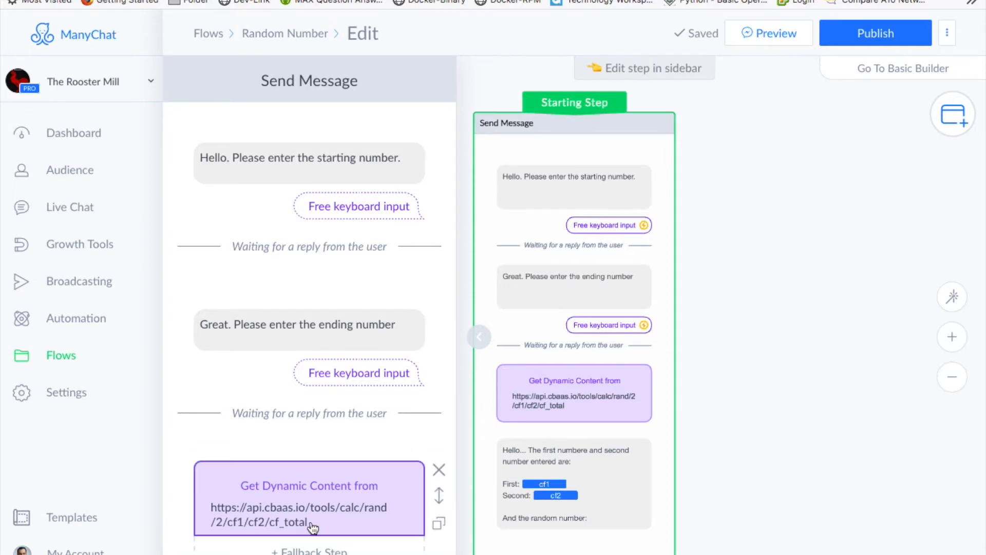
- Insert the cf_total custom field after "And the random number:" in the result message
{"action": "scroll", "coordinate": [329, 506], "scroll_direction": "down", "scroll_amount": 3}
{"action": "scroll", "coordinate": [330, 501], "scroll_direction": "down", "scroll_amount": 1}
{"action": "left_click", "coordinate": [341, 534]}
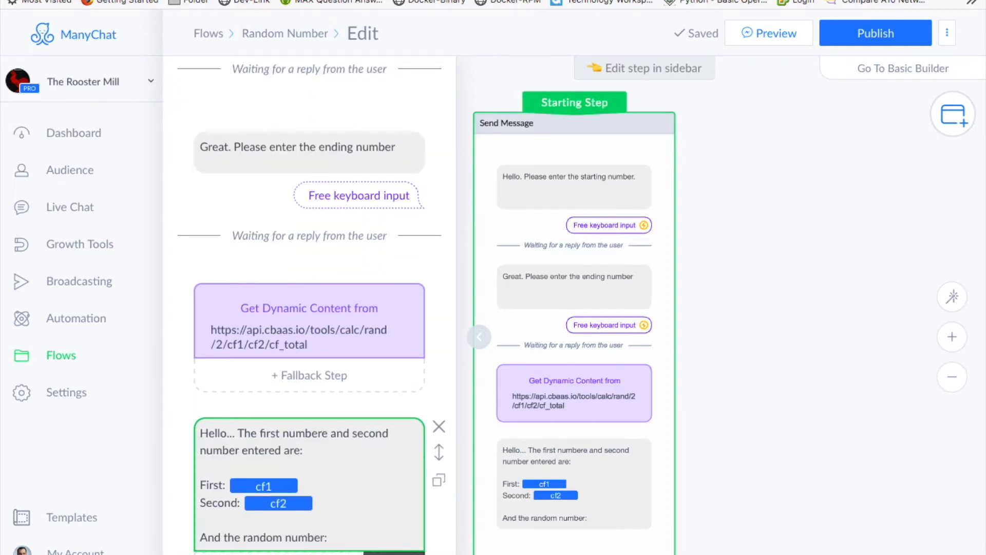
{"action": "left_click", "coordinate": [393, 554]}
{"action": "scroll", "coordinate": [323, 539], "scroll_direction": "down", "scroll_amount": 5}
{"action": "scroll", "coordinate": [322, 540], "scroll_direction": "down", "scroll_amount": 8}
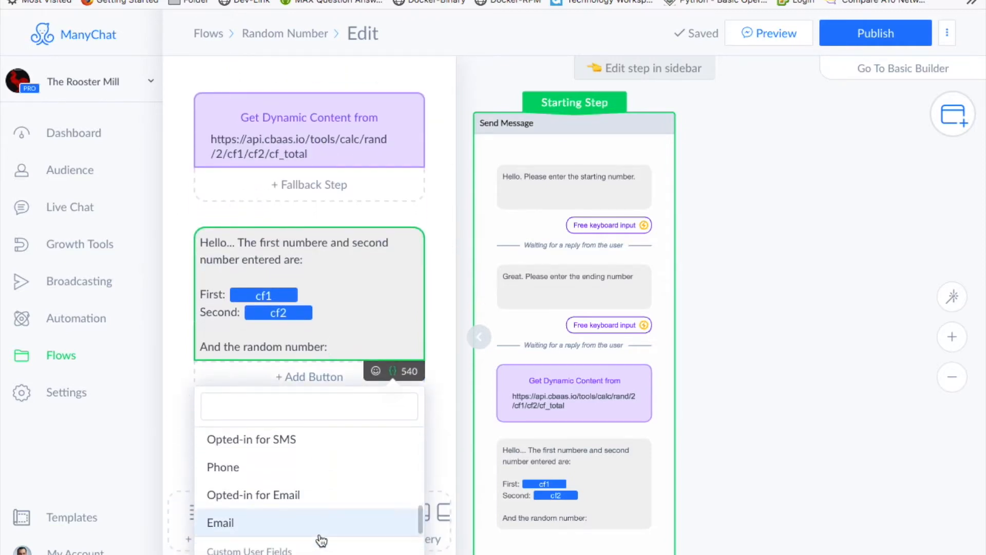
{"action": "left_click", "coordinate": [235, 476]}
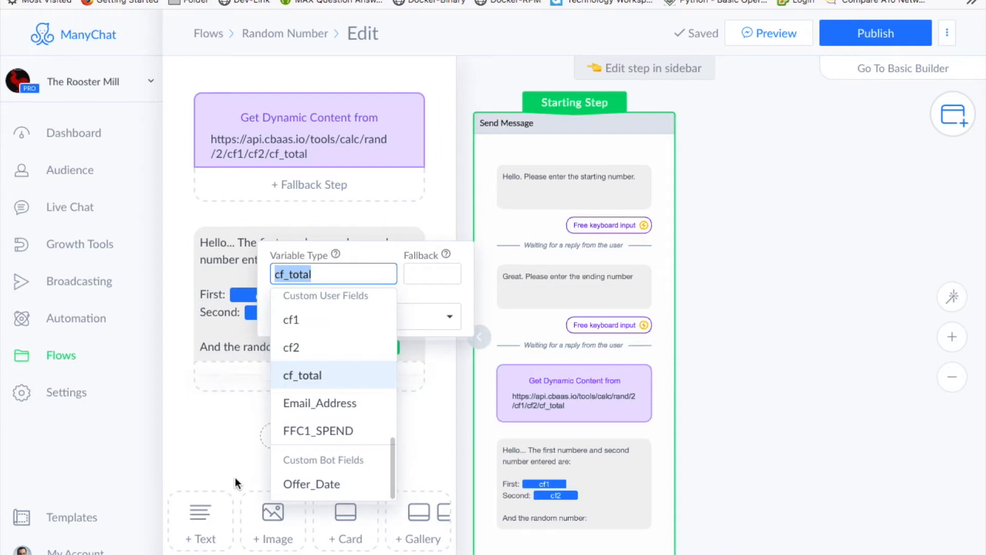
{"action": "left_click", "coordinate": [449, 379]}
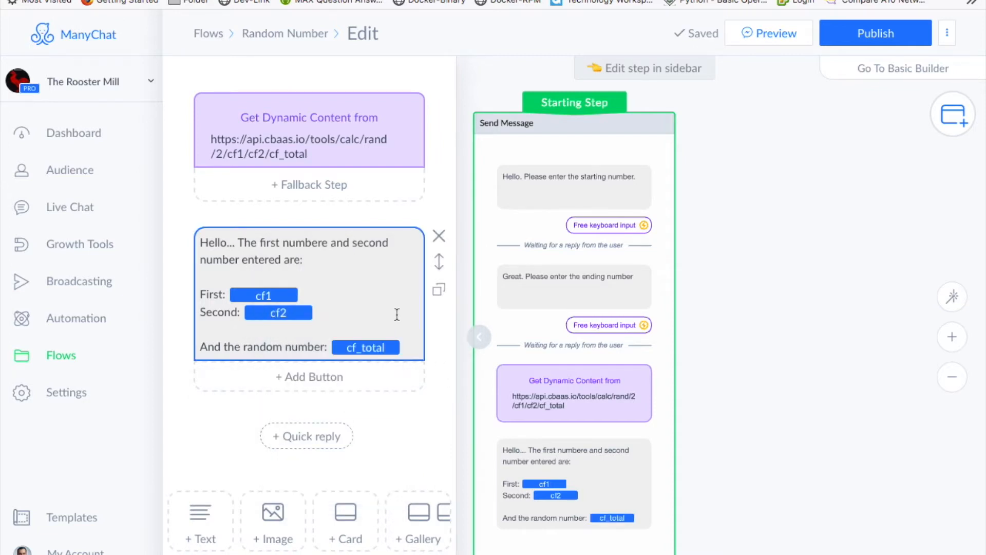
- Review the message sequence from the starting-number prompt to the result text, and publish the flow
{"action": "scroll", "coordinate": [334, 277], "scroll_direction": "up", "scroll_amount": 8}
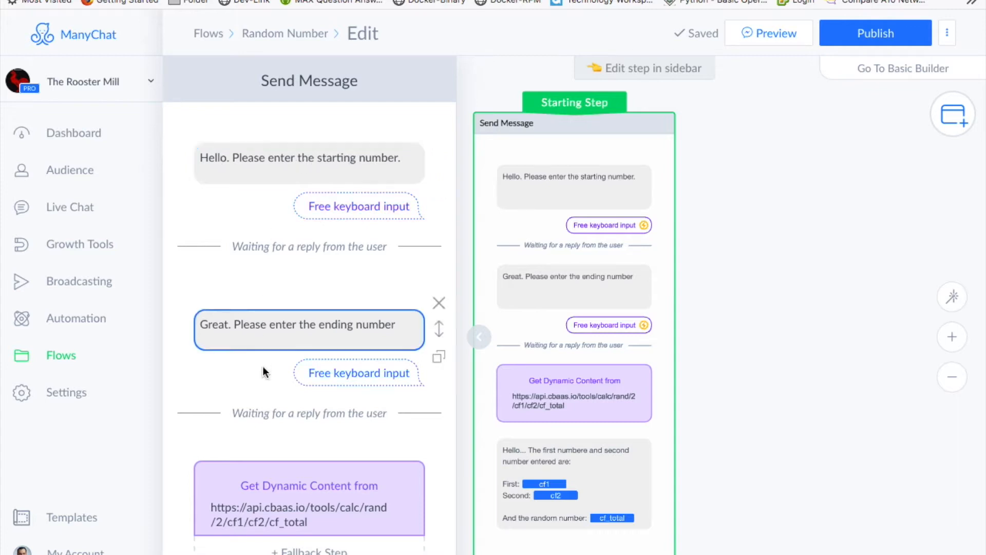
{"action": "scroll", "coordinate": [312, 335], "scroll_direction": "down", "scroll_amount": 3}
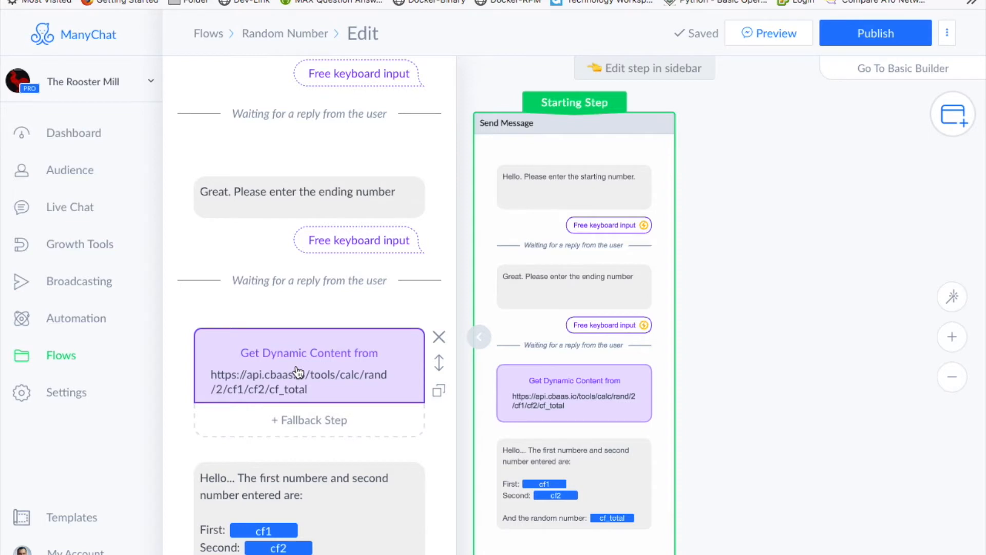
{"action": "scroll", "coordinate": [297, 366], "scroll_direction": "down", "scroll_amount": 3}
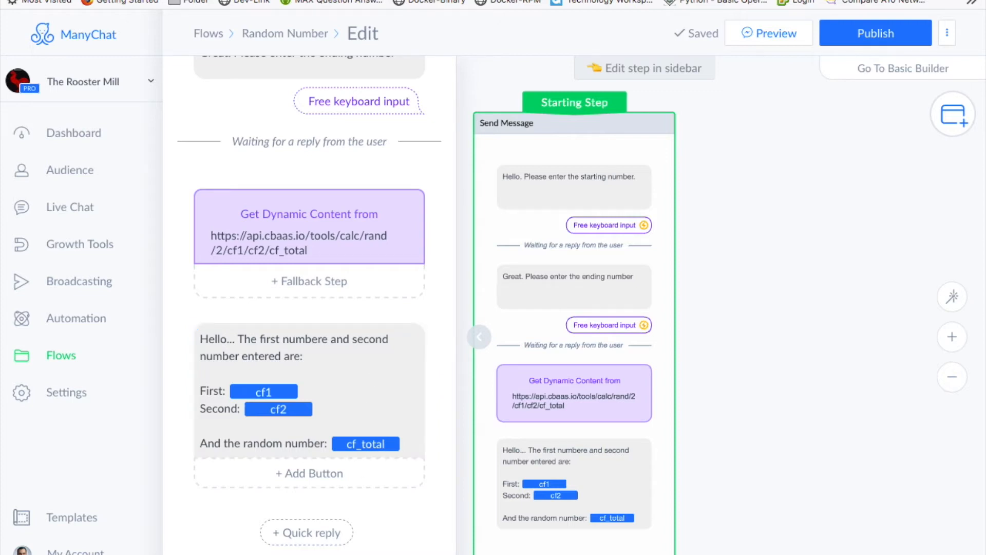
{"action": "scroll", "coordinate": [310, 306], "scroll_direction": "down", "scroll_amount": 5}
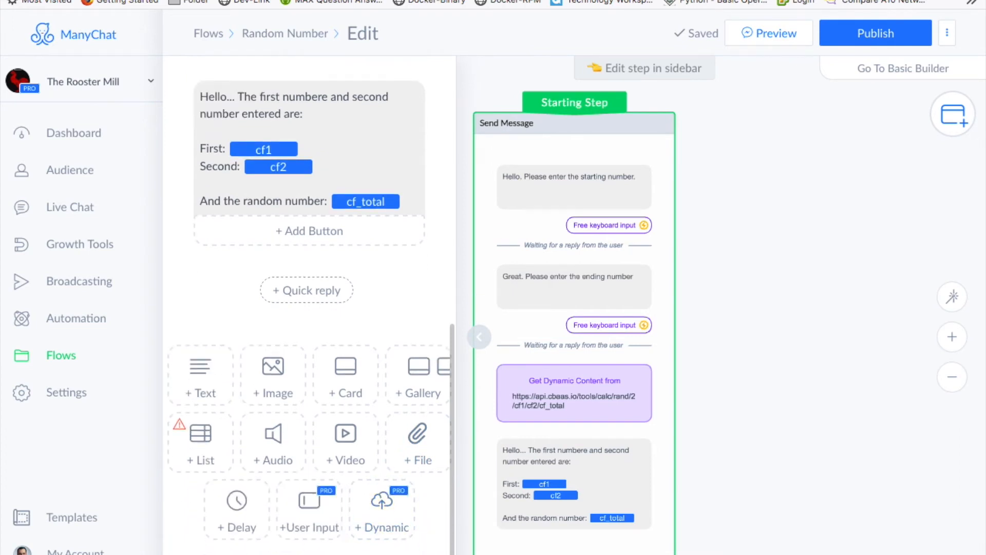
{"action": "scroll", "coordinate": [309, 305], "scroll_direction": "up", "scroll_amount": 8}
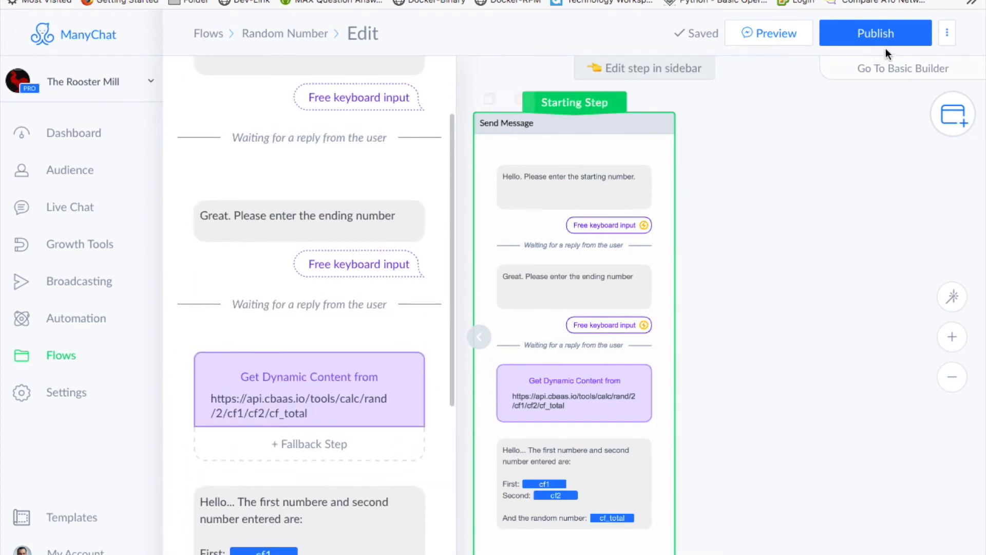
{"action": "left_click", "coordinate": [895, 34]}
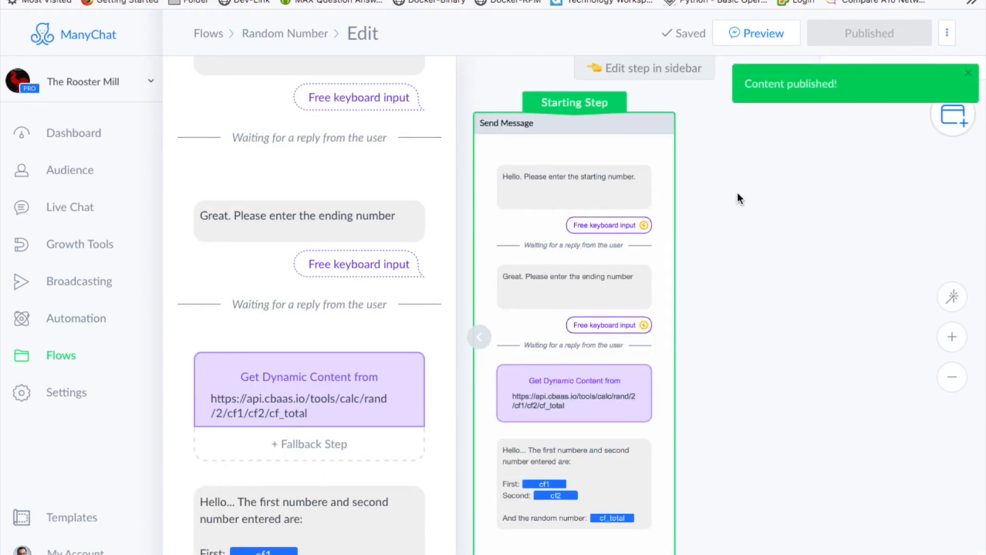
- Preview the published flow in Messenger and open The Rooster Mill conversation
{"action": "left_click", "coordinate": [767, 34]}
{"action": "left_click", "coordinate": [318, 145]}
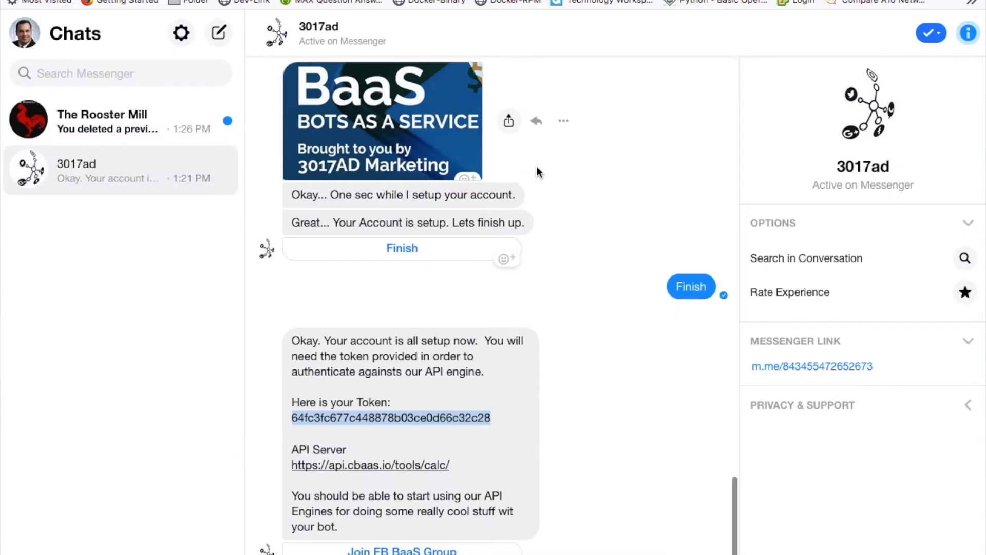
{"action": "scroll", "coordinate": [566, 303], "scroll_direction": "up", "scroll_amount": 1}
{"action": "scroll", "coordinate": [574, 306], "scroll_direction": "up", "scroll_amount": 3}
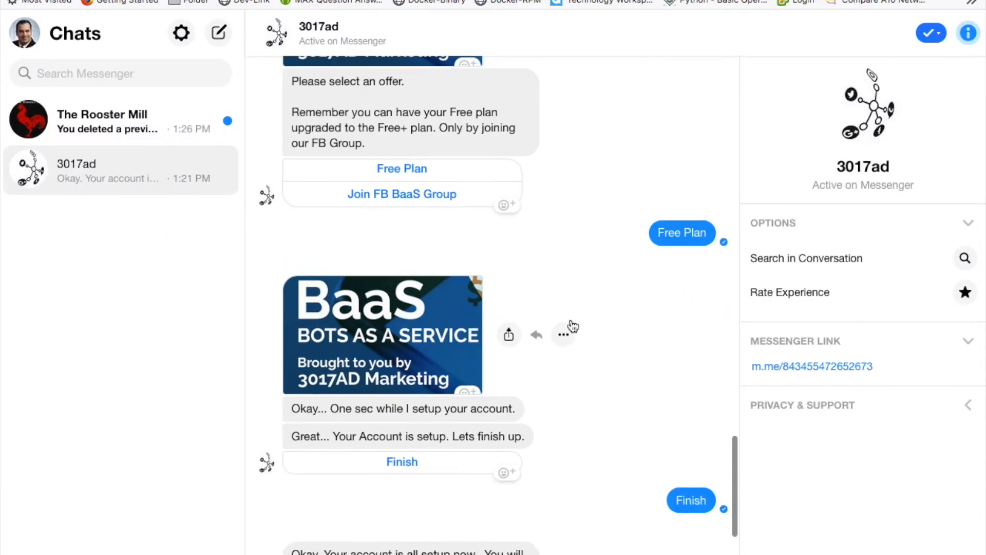
{"action": "scroll", "coordinate": [565, 329], "scroll_direction": "down", "scroll_amount": 3}
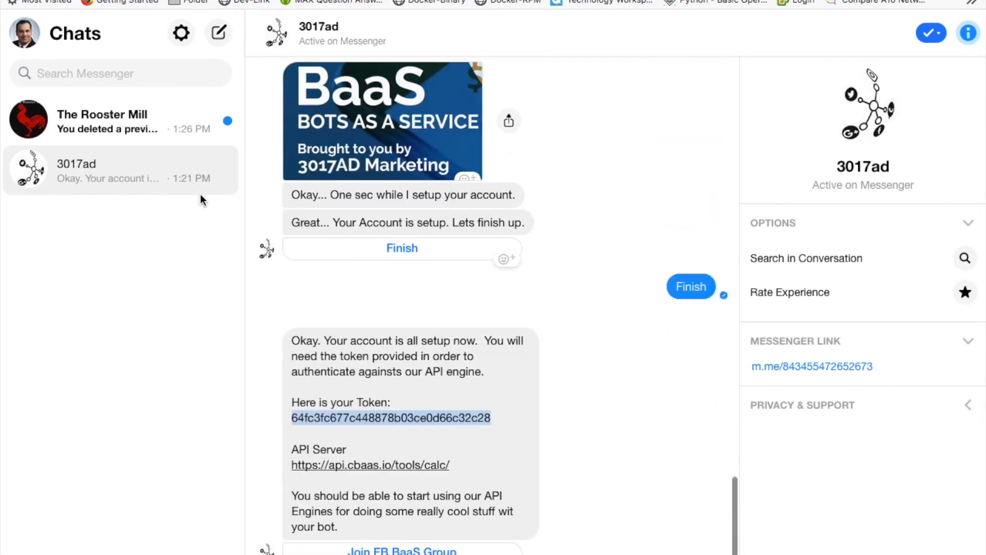
{"action": "left_click", "coordinate": [131, 117]}
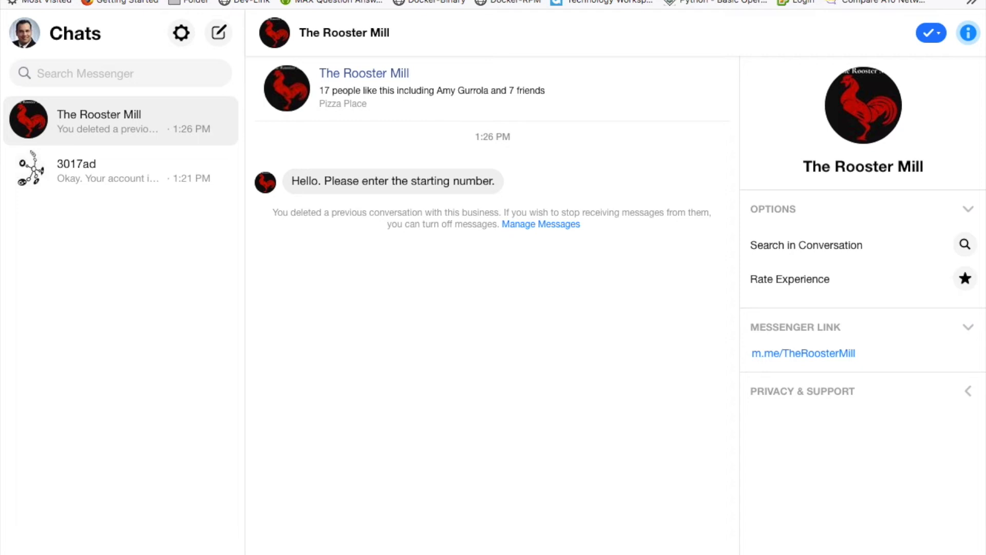
- Reply with 250 as the starting number and 1000 as the ending number, and check the random number in the bot's result message
{"action": "key", "text": "Return"}
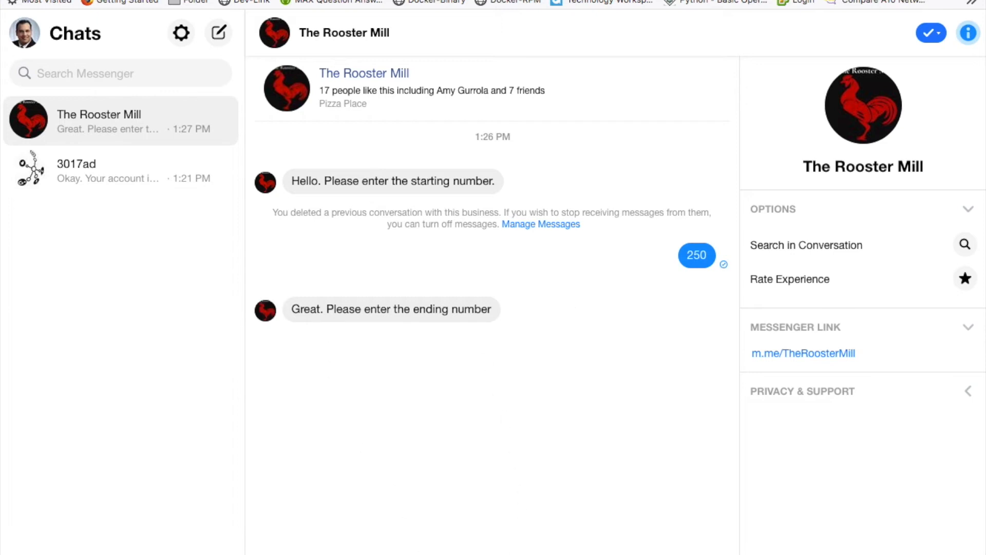
{"action": "key", "text": "Return"}
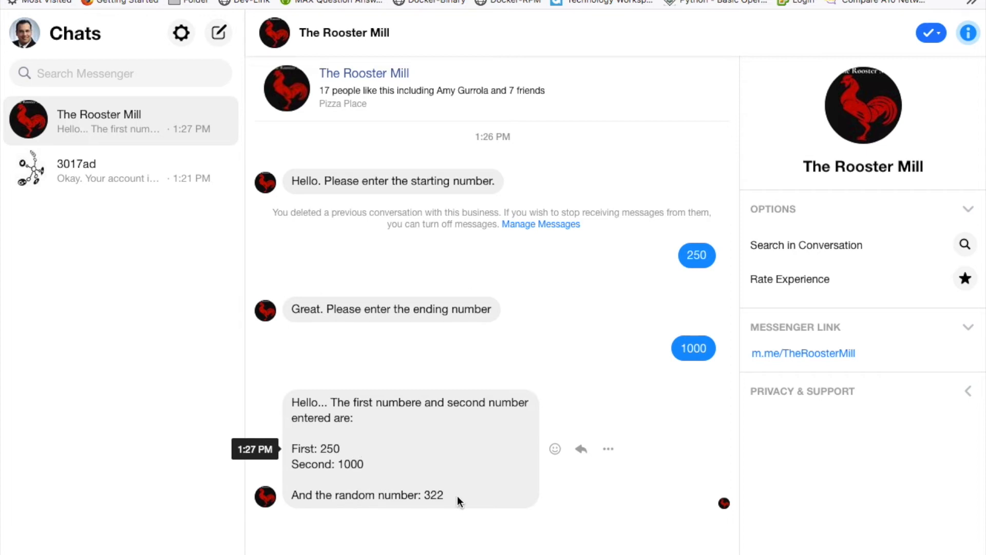
{"action": "left_click", "coordinate": [425, 495]}
{"action": "left_click_drag", "start_coordinate": [424, 495], "coordinate": [445, 500]}
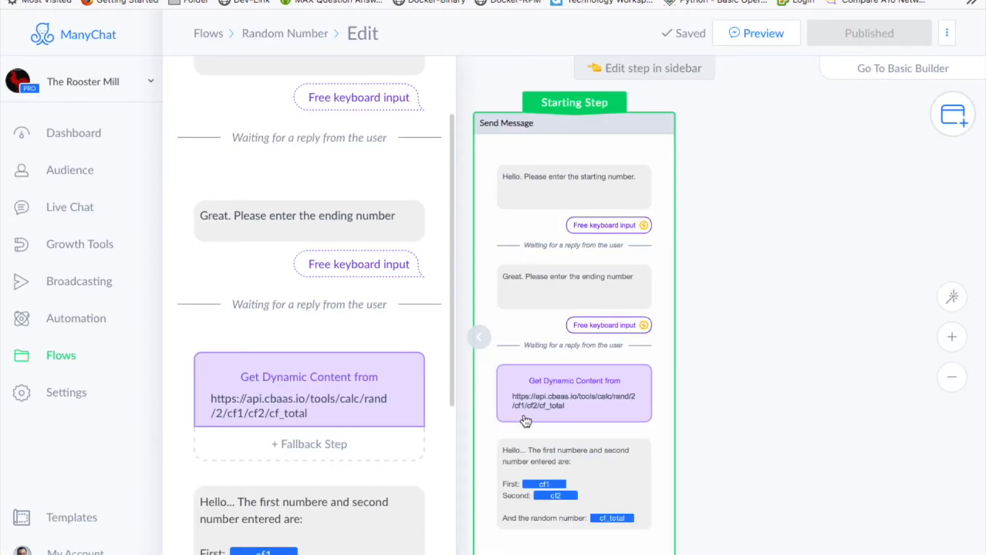
- Return to the ManyChat flow, open the Get Dynamic Content request, and test it
{"action": "left_click", "coordinate": [325, 382]}
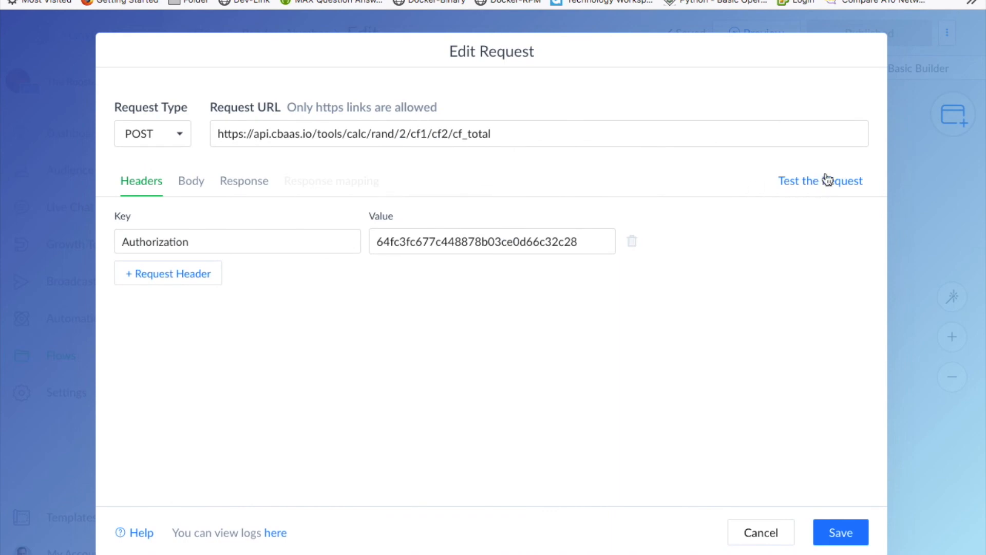
{"action": "left_click", "coordinate": [815, 186]}
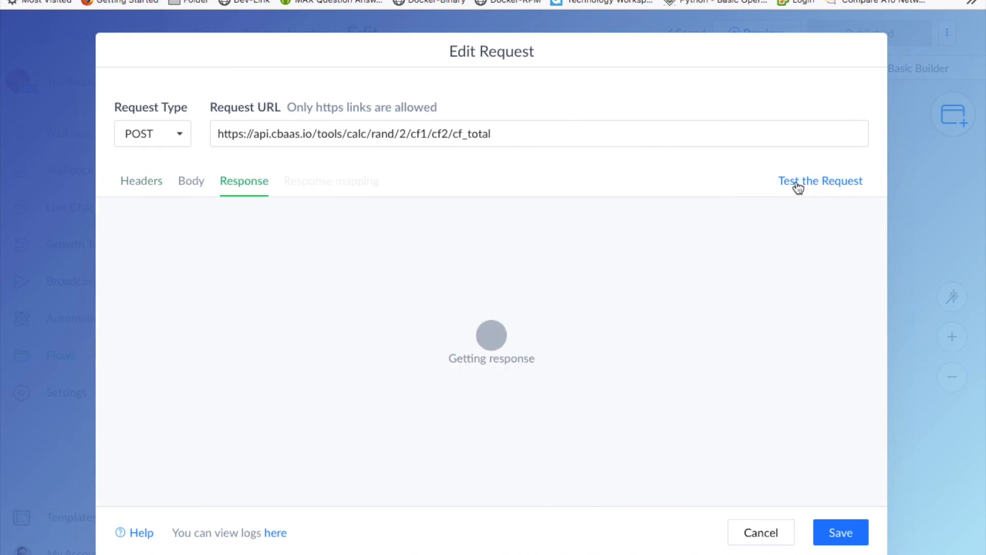
{"action": "left_click_drag", "start_coordinate": [202, 226], "coordinate": [352, 230]}
{"action": "scroll", "coordinate": [380, 414], "scroll_direction": "down", "scroll_amount": 10}
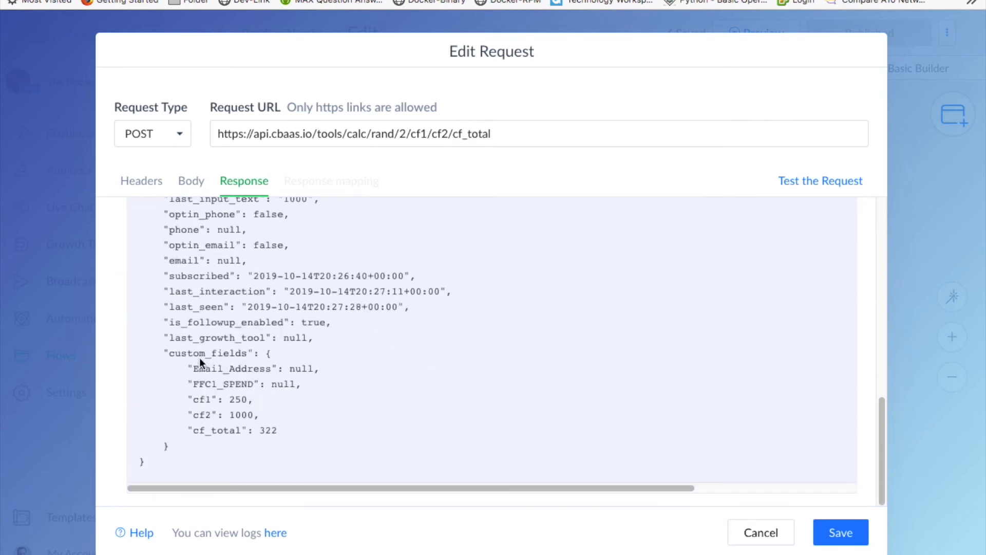
- Examine cf1, cf2 and cf_total among the custom fields in the test response, and close the request without saving
{"action": "left_click_drag", "start_coordinate": [190, 399], "coordinate": [250, 400]}
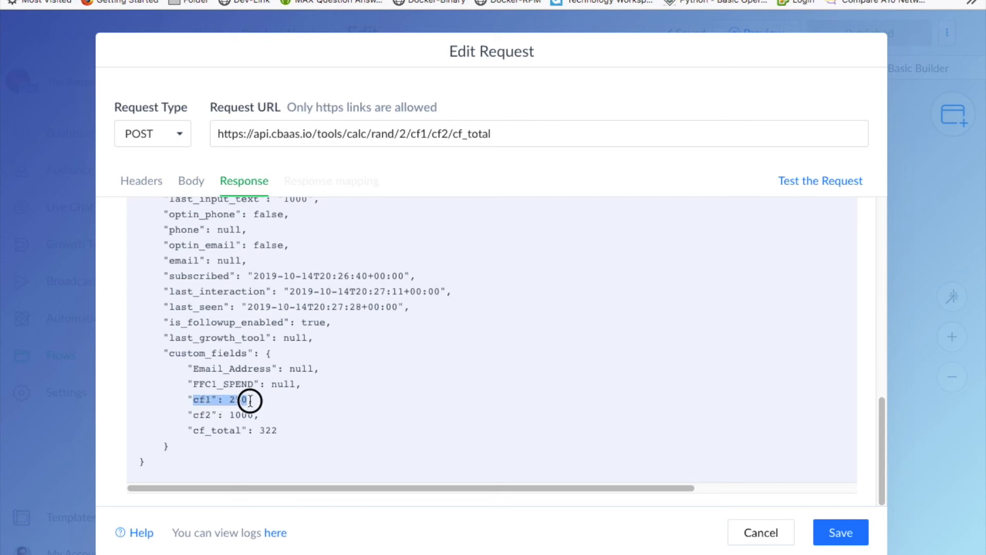
{"action": "left_click", "coordinate": [195, 417]}
{"action": "left_click_drag", "start_coordinate": [195, 417], "coordinate": [257, 414]}
{"action": "left_click_drag", "start_coordinate": [194, 432], "coordinate": [278, 434]}
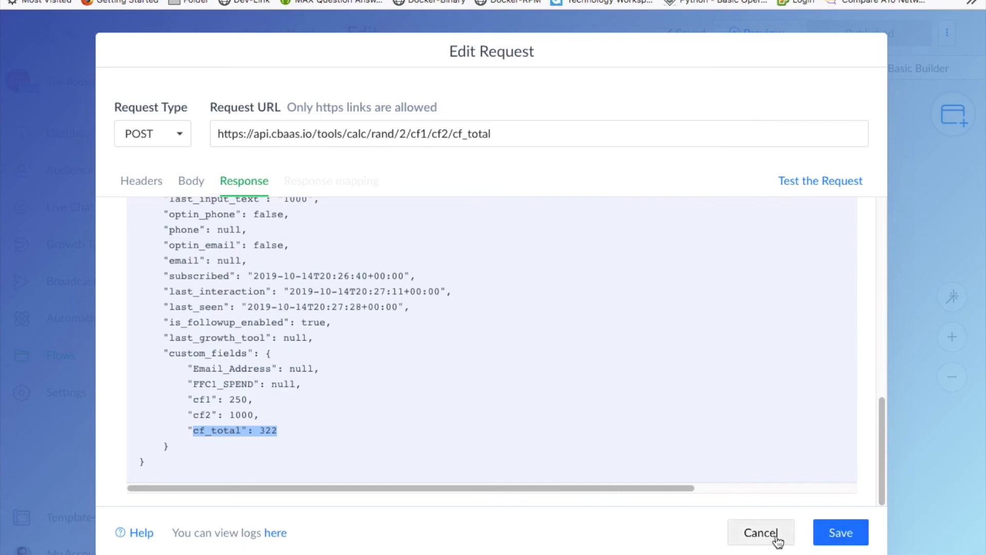
{"action": "left_click", "coordinate": [750, 534]}
{"action": "scroll", "coordinate": [770, 336], "scroll_direction": "up", "scroll_amount": 3}
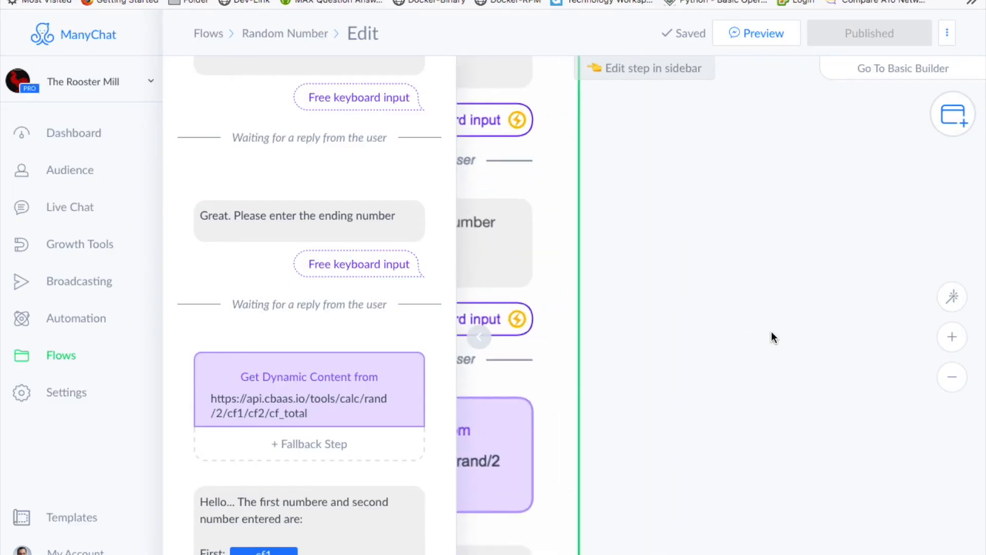
{"action": "scroll", "coordinate": [771, 333], "scroll_direction": "down", "scroll_amount": 3}
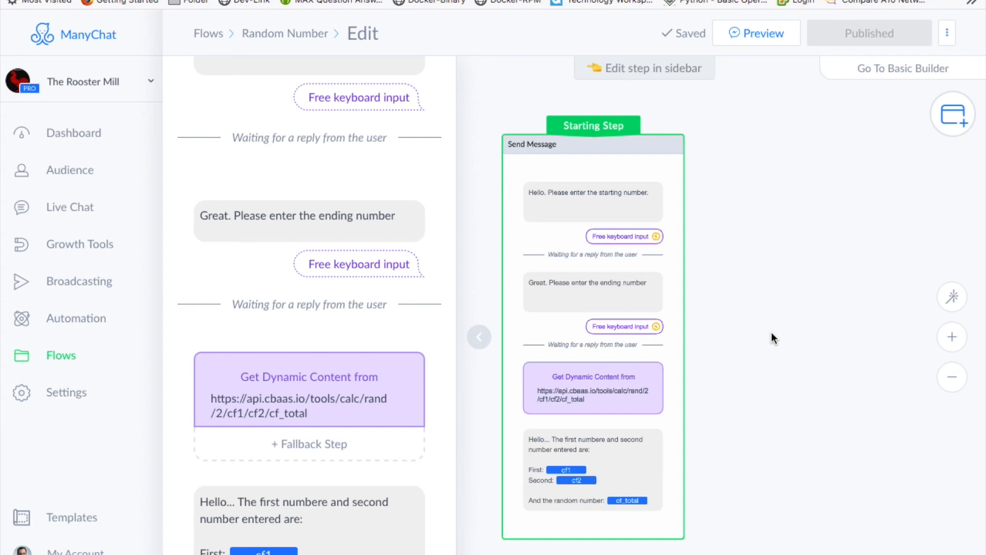
{"action": "scroll", "coordinate": [780, 353], "scroll_direction": "down", "scroll_amount": 3}
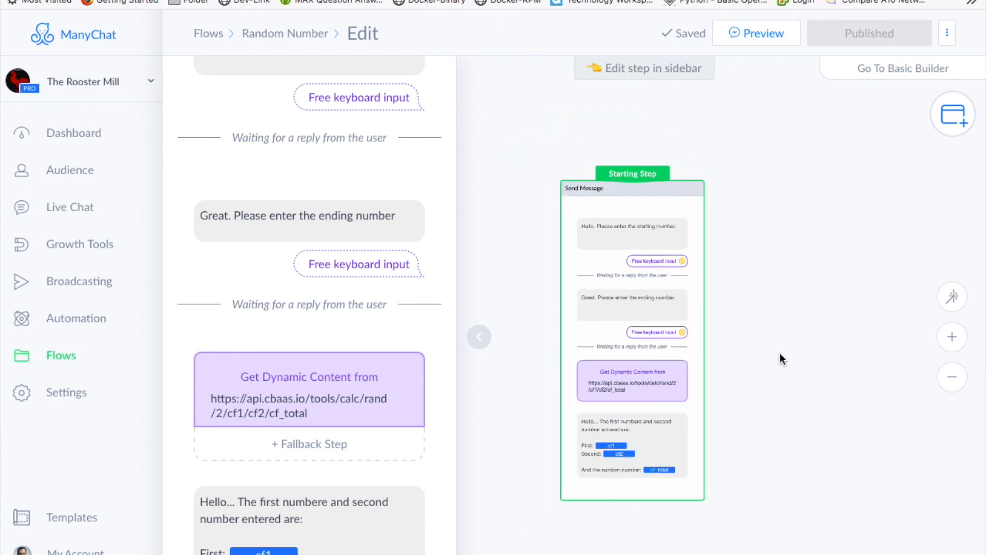
{"action": "scroll", "coordinate": [774, 346], "scroll_direction": "up", "scroll_amount": 1}
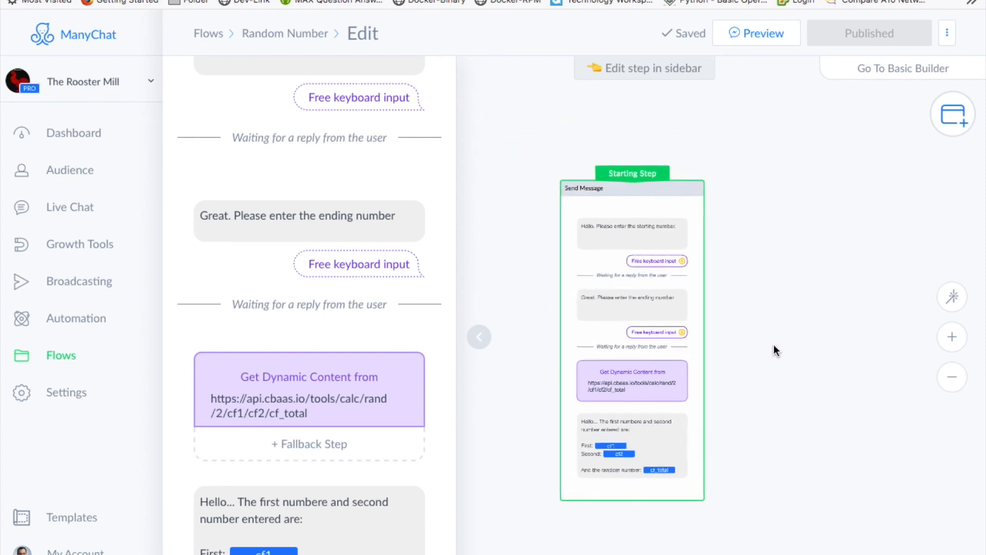
- Switch to the BaaS: Bots as a Service Facebook group and close The Rooster Mill and 3017ad chat windows
{"action": "left_click", "coordinate": [799, 1]}
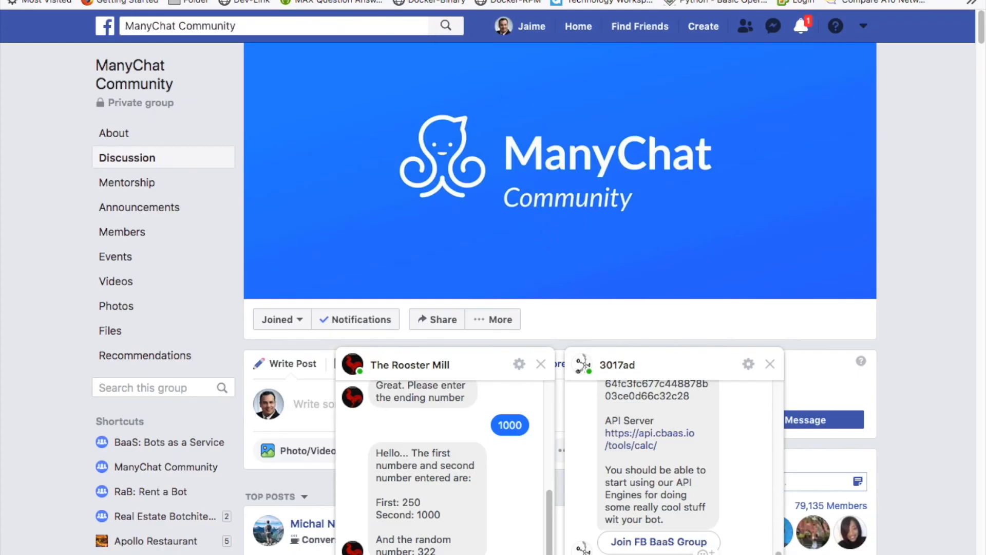
{"action": "left_click", "coordinate": [660, 1]}
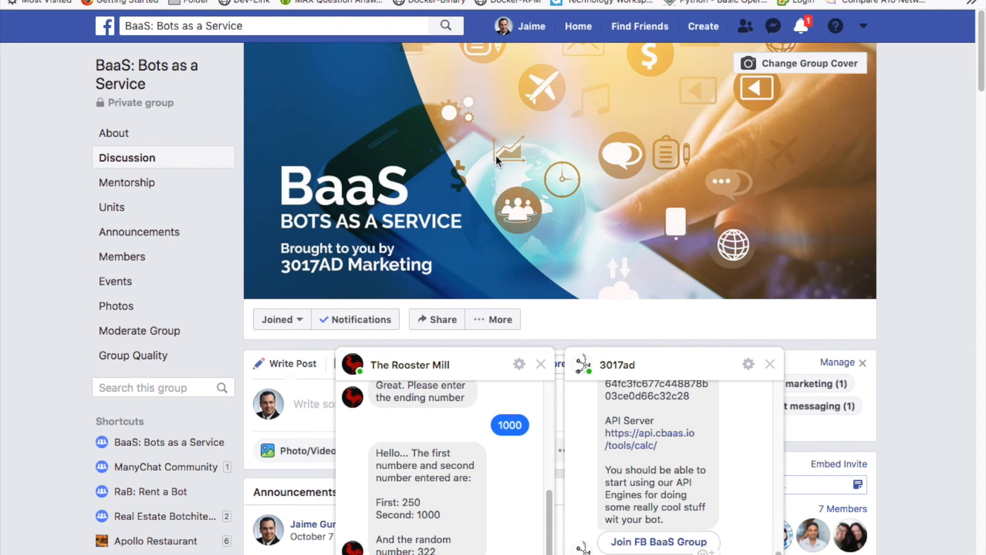
{"action": "scroll", "coordinate": [444, 131], "scroll_direction": "down", "scroll_amount": 1}
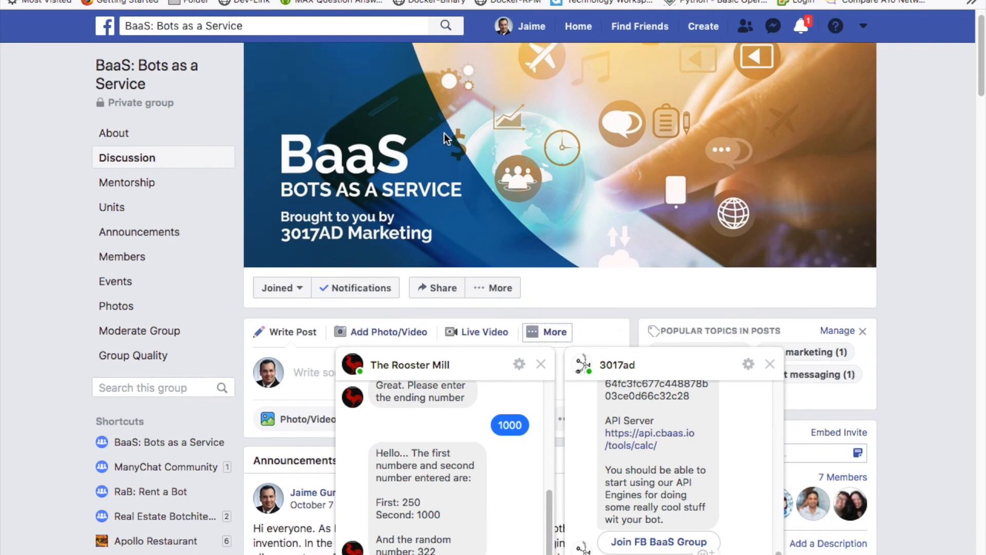
{"action": "left_click", "coordinate": [541, 364]}
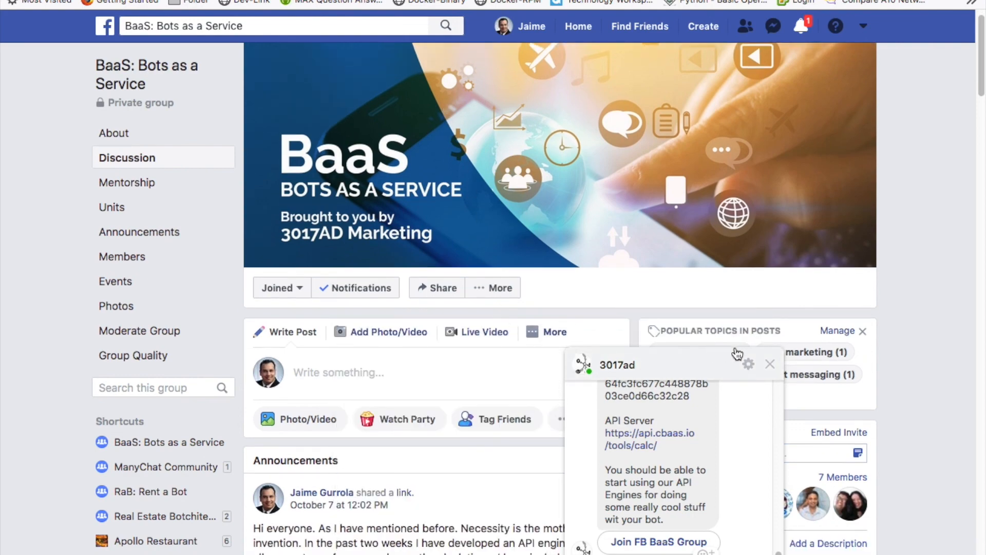
{"action": "left_click", "coordinate": [771, 367]}
- Look through the BaaS group's announcement about the math API, and return to the ManyChat Community group page
{"action": "scroll", "coordinate": [488, 254], "scroll_direction": "down", "scroll_amount": 6}
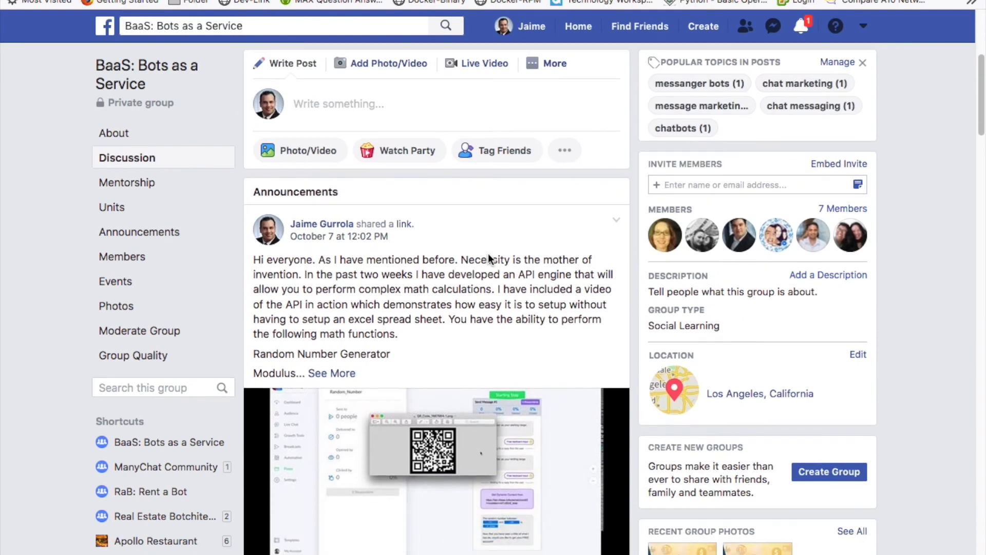
{"action": "scroll", "coordinate": [488, 255], "scroll_direction": "up", "scroll_amount": 6}
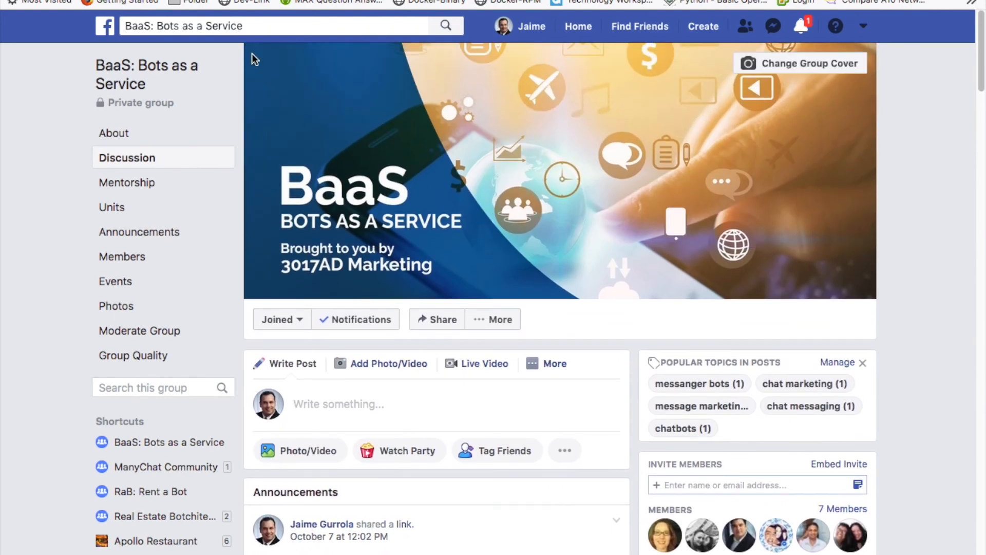
{"action": "left_click", "coordinate": [221, 1]}
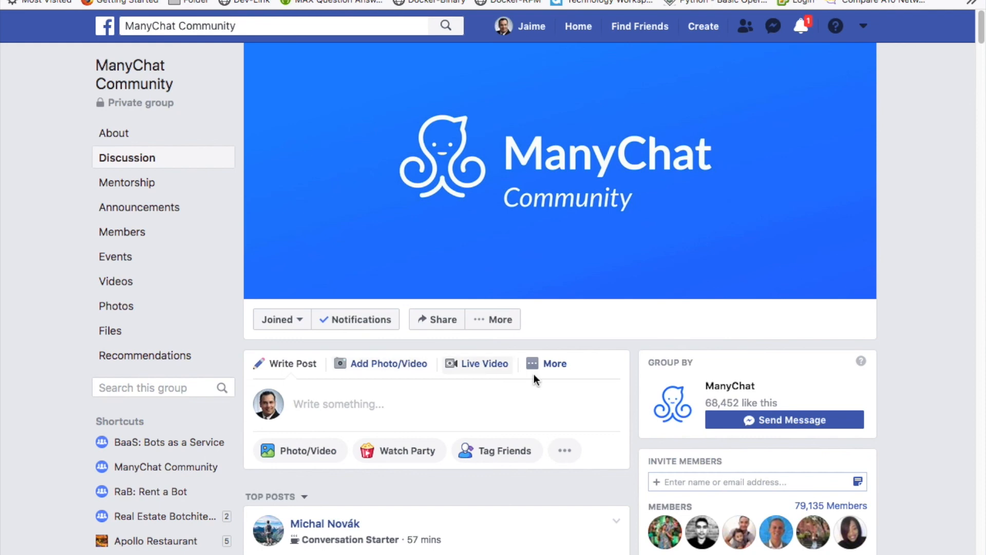